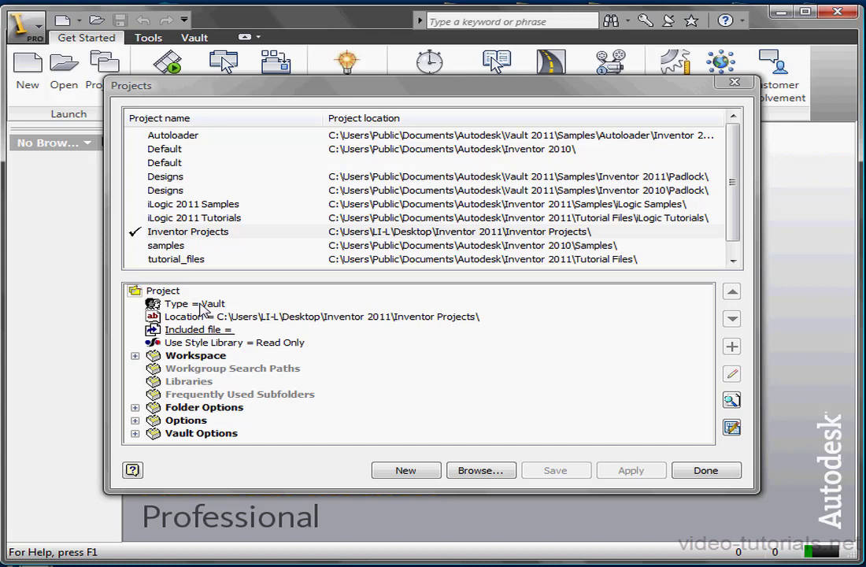
Set the Inventor Projects project type to Single User
{"action": "left_click", "coordinate": [201, 305]}
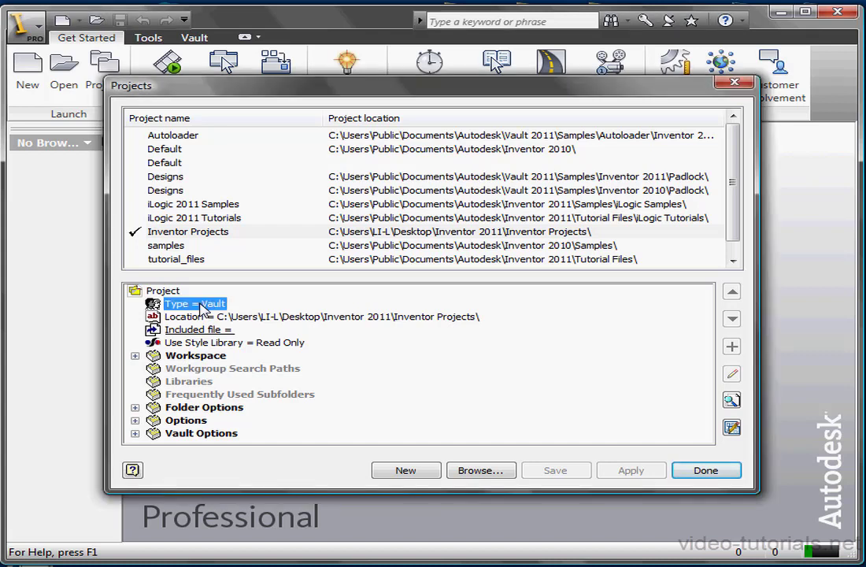
{"action": "left_click", "coordinate": [202, 306]}
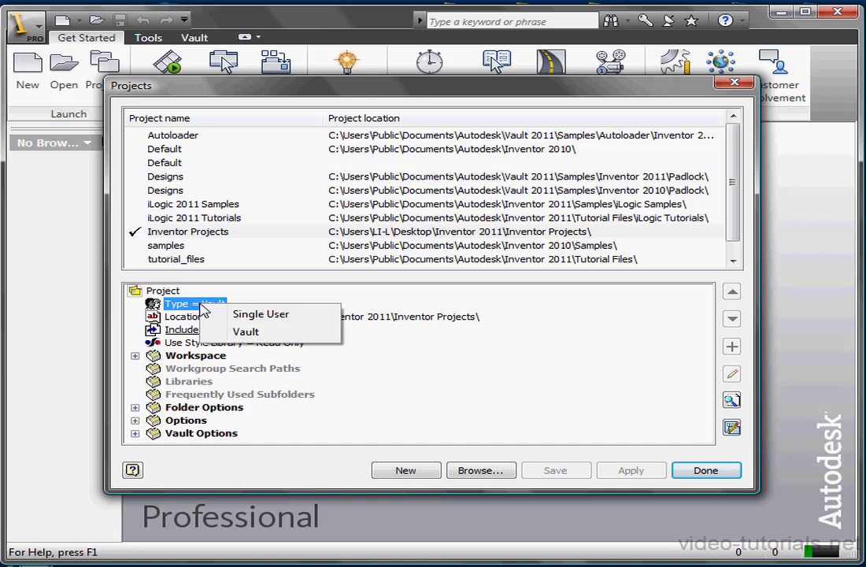
{"action": "left_click", "coordinate": [252, 321]}
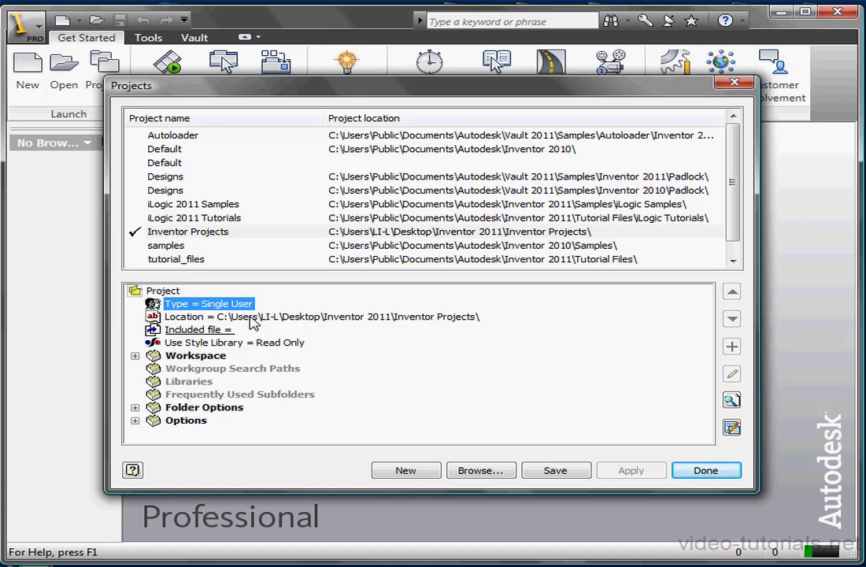
Examine the project's Location entry and the ways to choose an included project file, without choosing one
{"action": "left_click", "coordinate": [225, 320]}
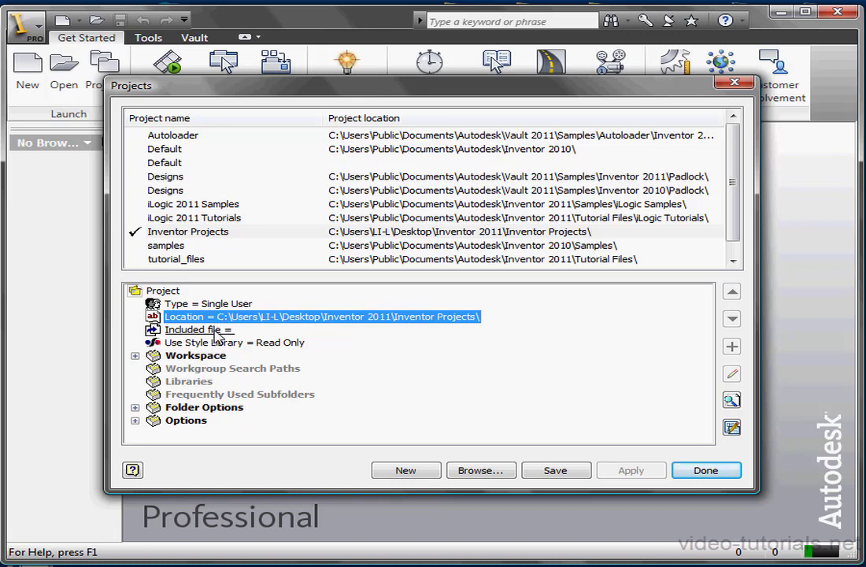
{"action": "left_click", "coordinate": [197, 329]}
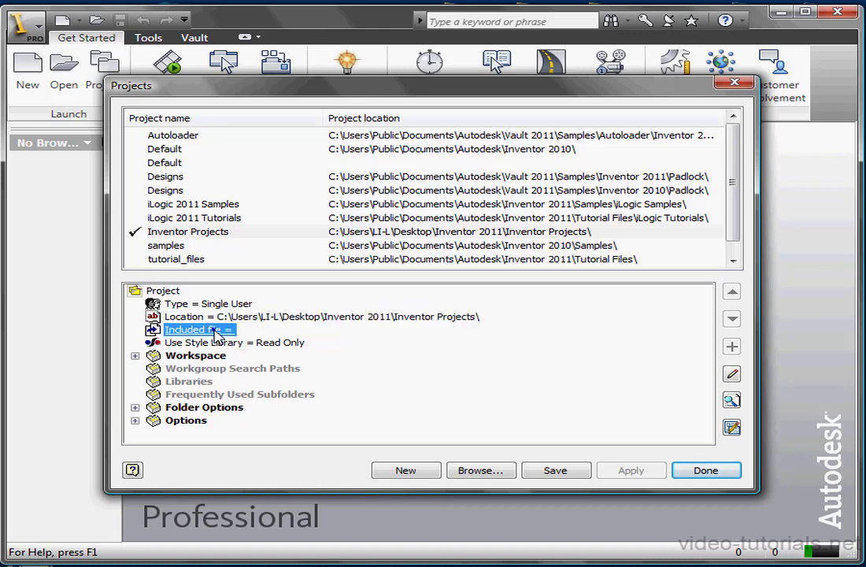
{"action": "right_click", "coordinate": [216, 332]}
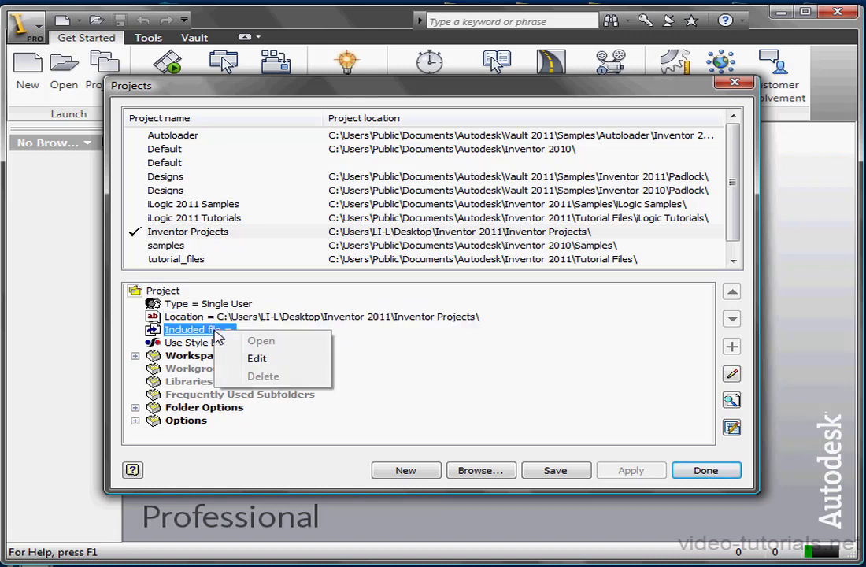
{"action": "left_click", "coordinate": [254, 360]}
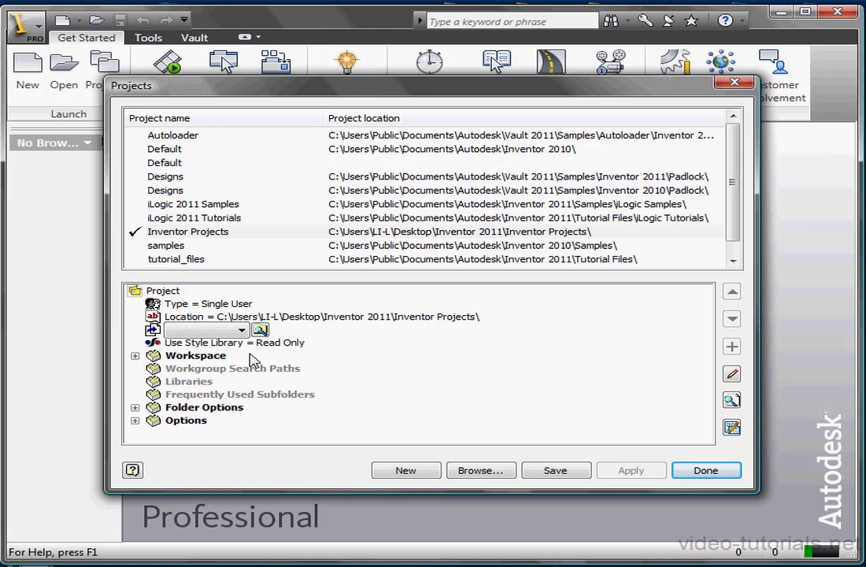
{"action": "left_click", "coordinate": [260, 330]}
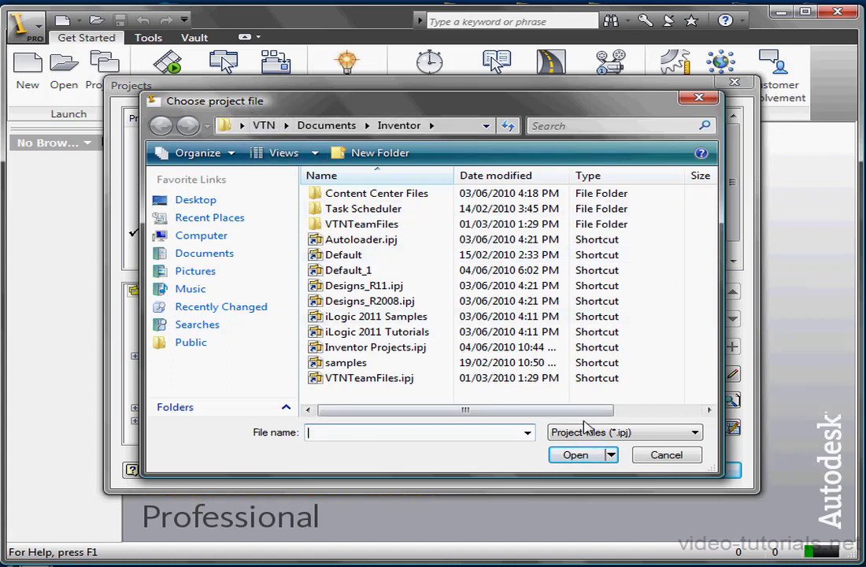
{"action": "left_click", "coordinate": [665, 458]}
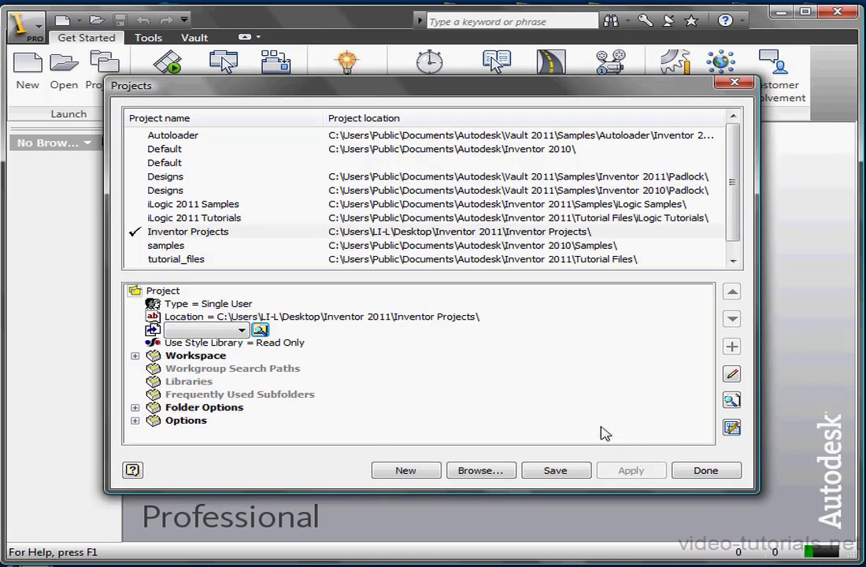
{"action": "left_click", "coordinate": [242, 330]}
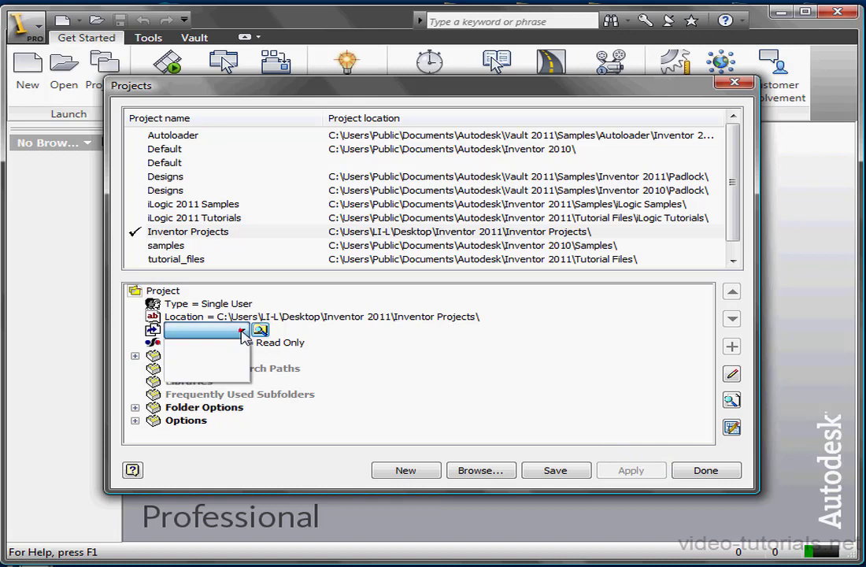
{"action": "left_click", "coordinate": [242, 332]}
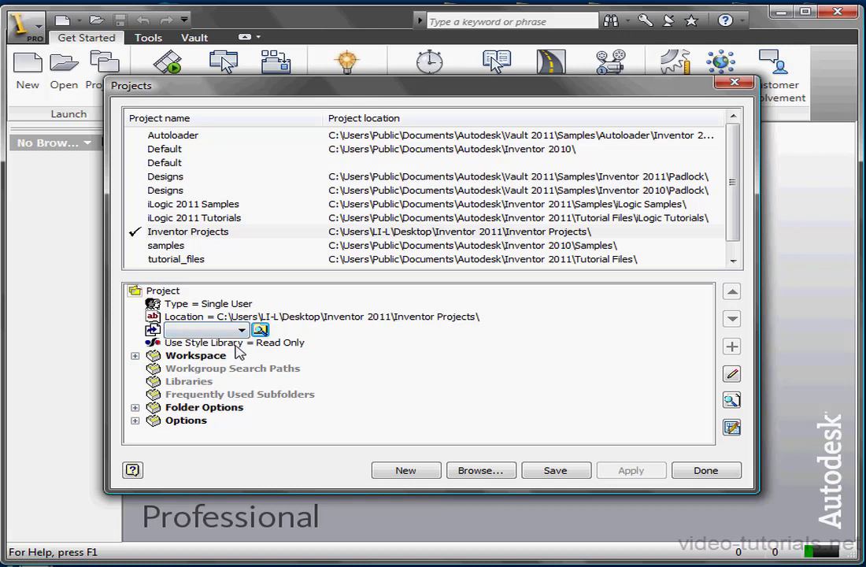
Set the project's Use Style Library option to Yes
{"action": "left_click", "coordinate": [236, 346]}
{"action": "left_click", "coordinate": [228, 343]}
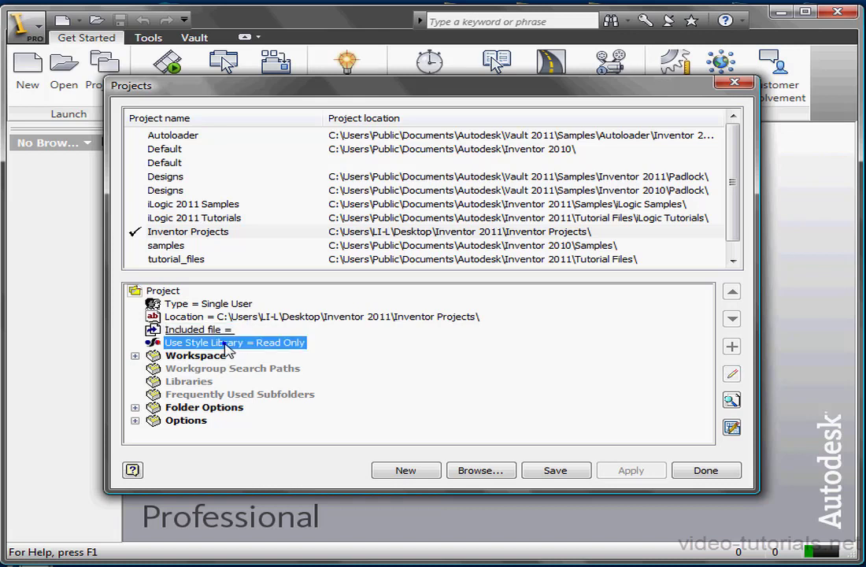
{"action": "left_click", "coordinate": [228, 346]}
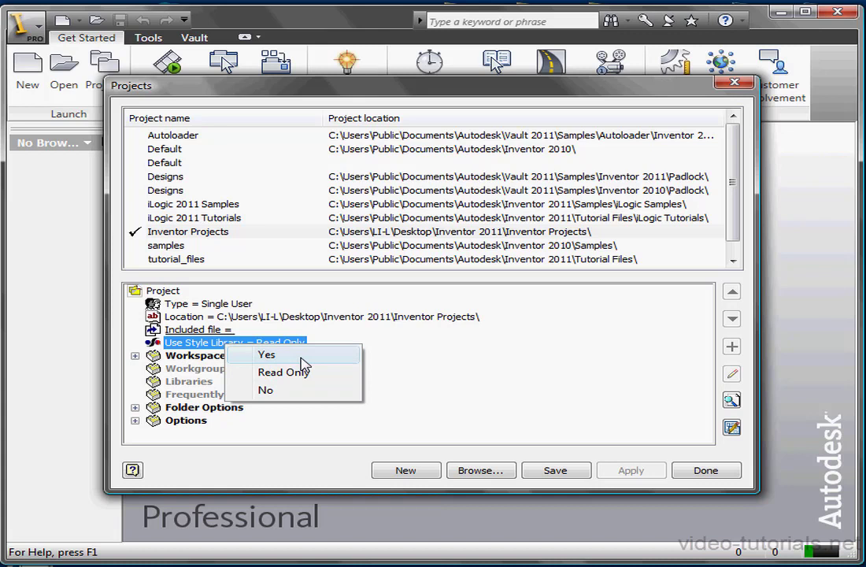
{"action": "left_click", "coordinate": [301, 358]}
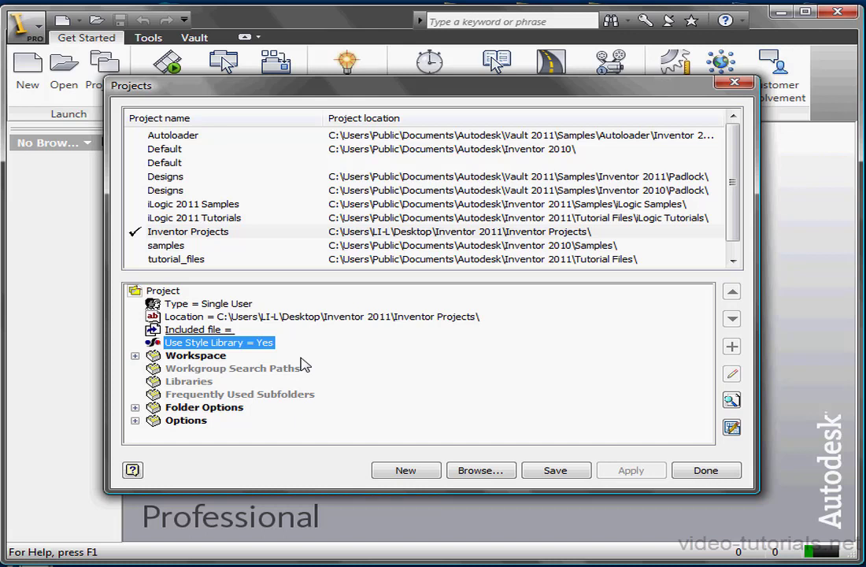
Try the Read Only and No settings for Use Style Library, and restore it to Yes
{"action": "left_click", "coordinate": [265, 343]}
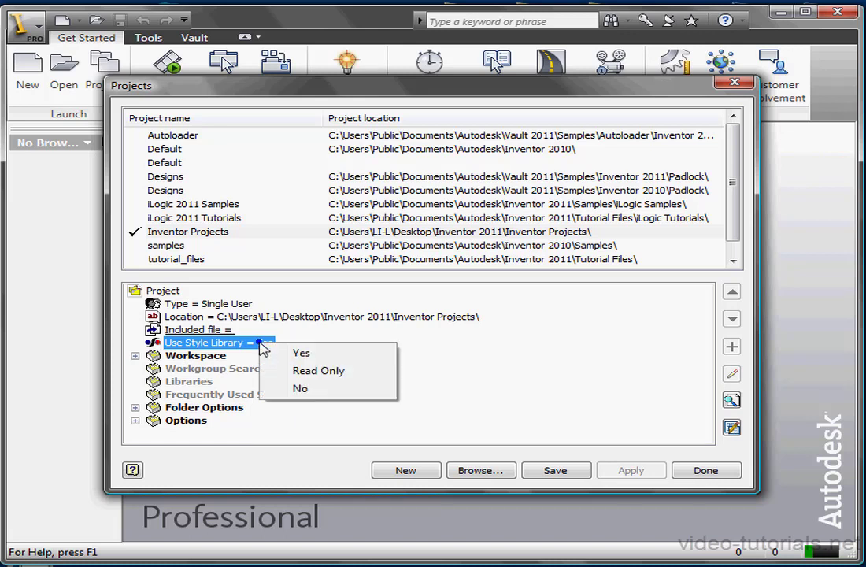
{"action": "left_click", "coordinate": [288, 370]}
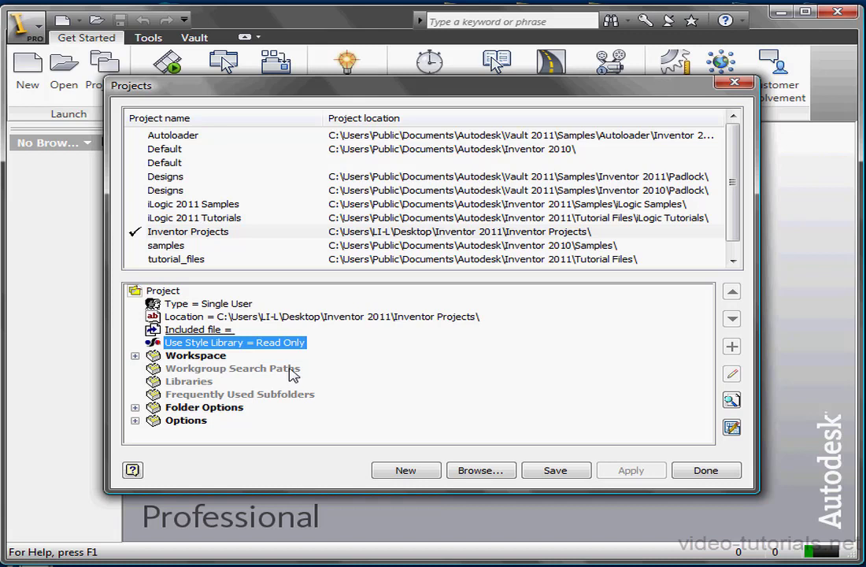
{"action": "left_click", "coordinate": [286, 344]}
{"action": "left_click", "coordinate": [323, 388]}
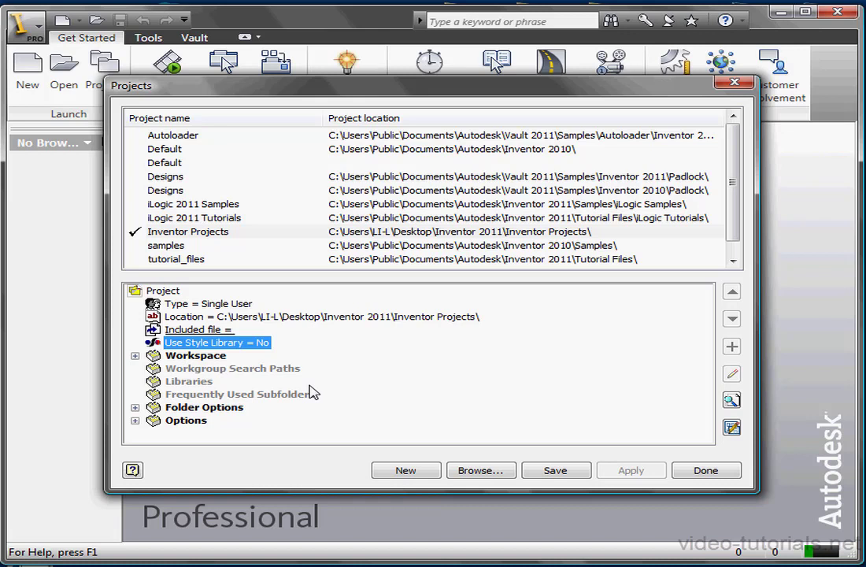
{"action": "left_click", "coordinate": [260, 343]}
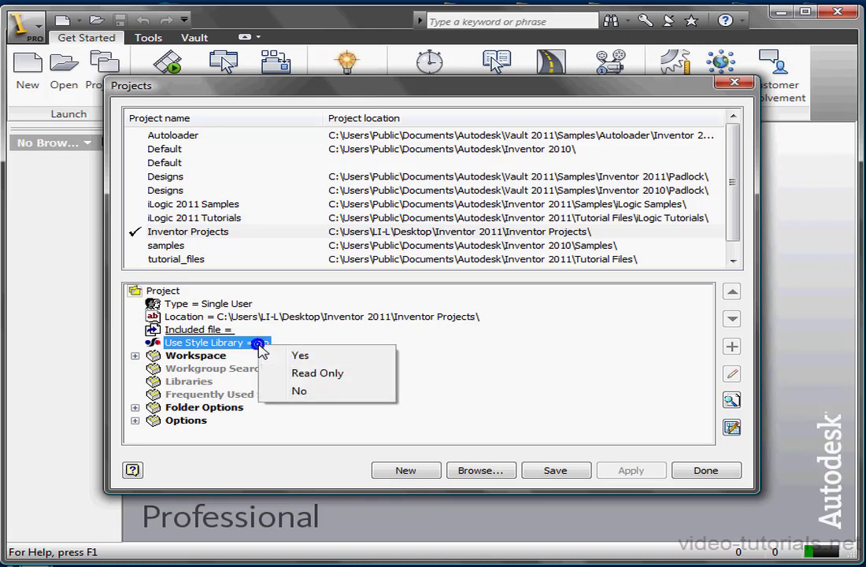
{"action": "left_click", "coordinate": [291, 356]}
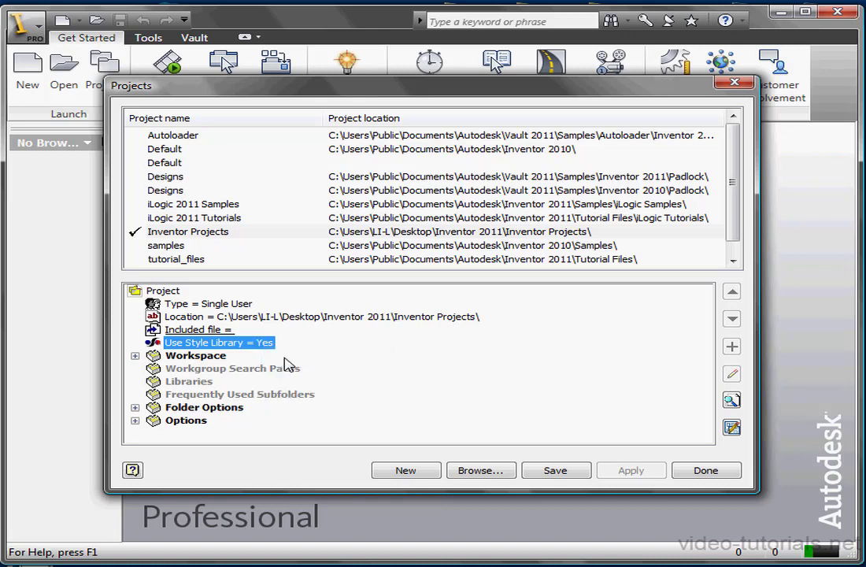
Expand Workgroup Search Paths and examine the path commands offered for Workspace, the Workgroup folder entry and the search paths section
{"action": "left_click", "coordinate": [214, 361]}
{"action": "right_click", "coordinate": [216, 361]}
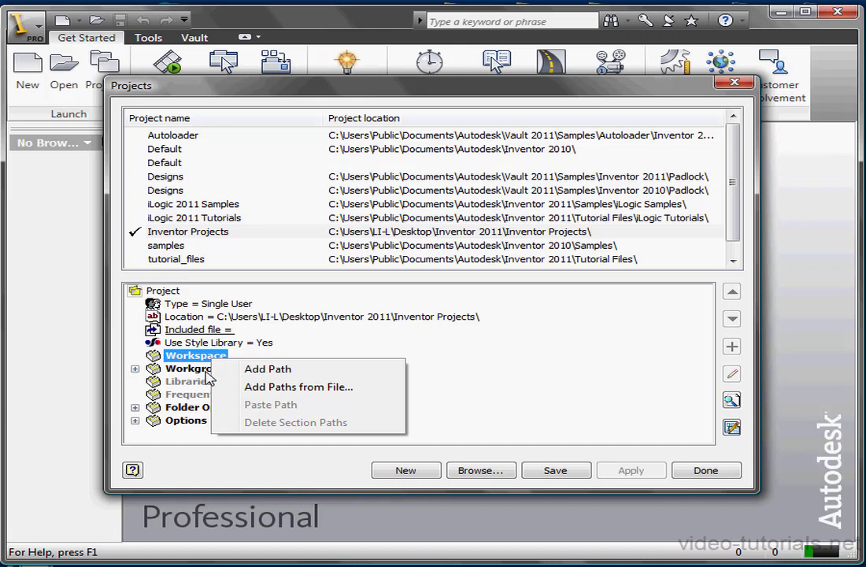
{"action": "left_click", "coordinate": [199, 370]}
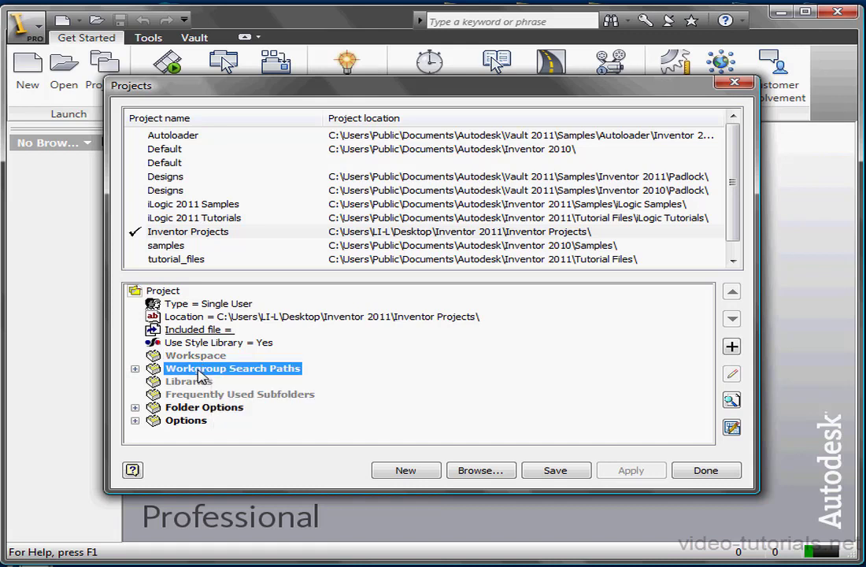
{"action": "left_click", "coordinate": [135, 368]}
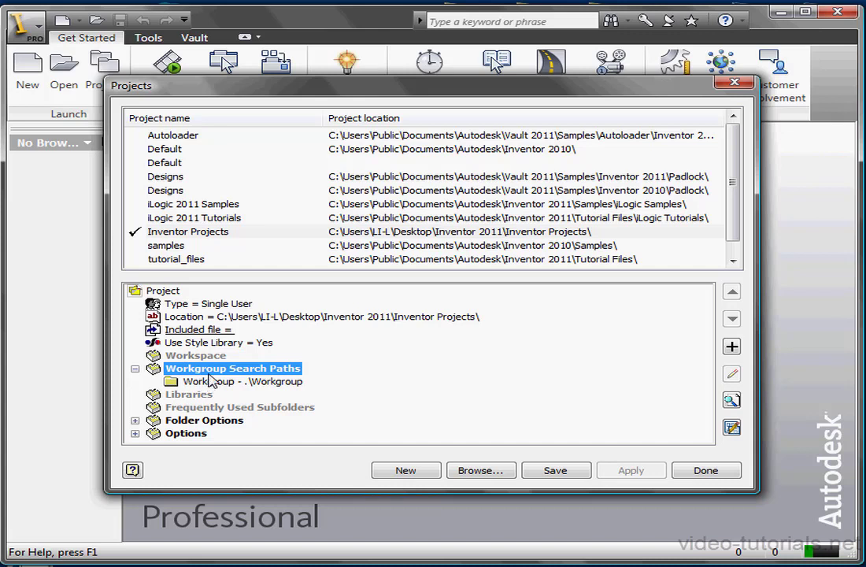
{"action": "right_click", "coordinate": [201, 387]}
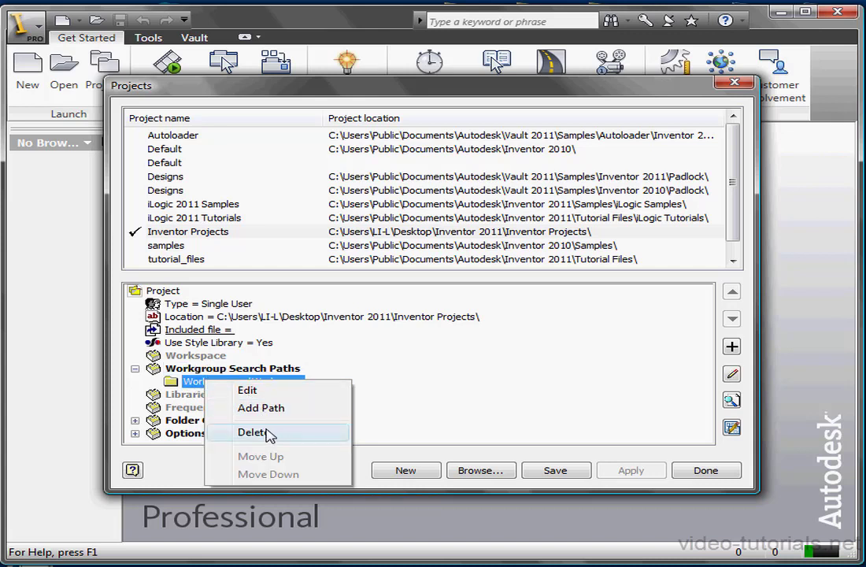
{"action": "right_click", "coordinate": [235, 368]}
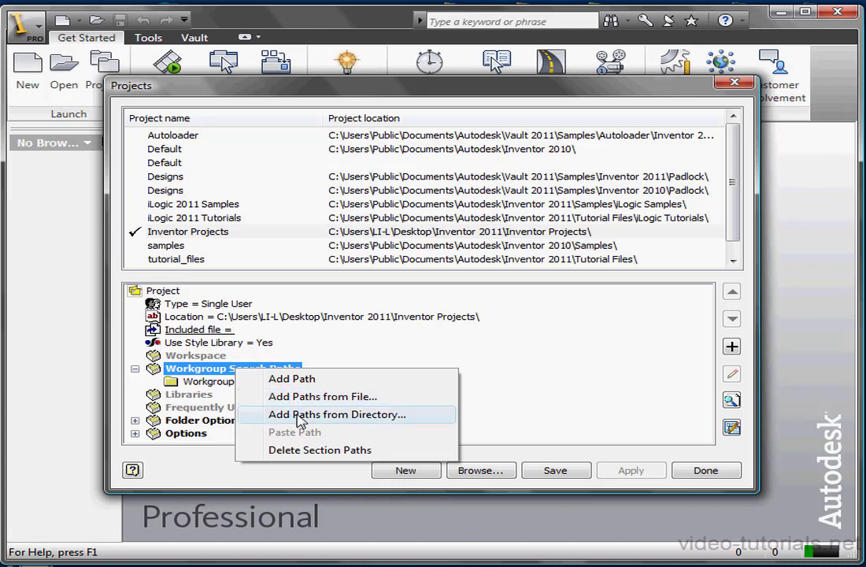
{"action": "key", "text": "Escape"}
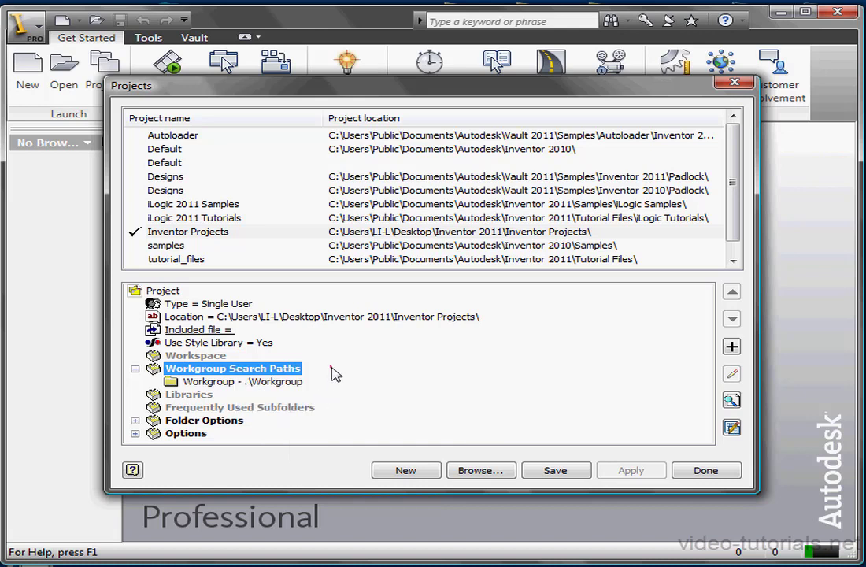
Examine the commands available for adding paths to the project's Libraries section
{"action": "left_click", "coordinate": [191, 395]}
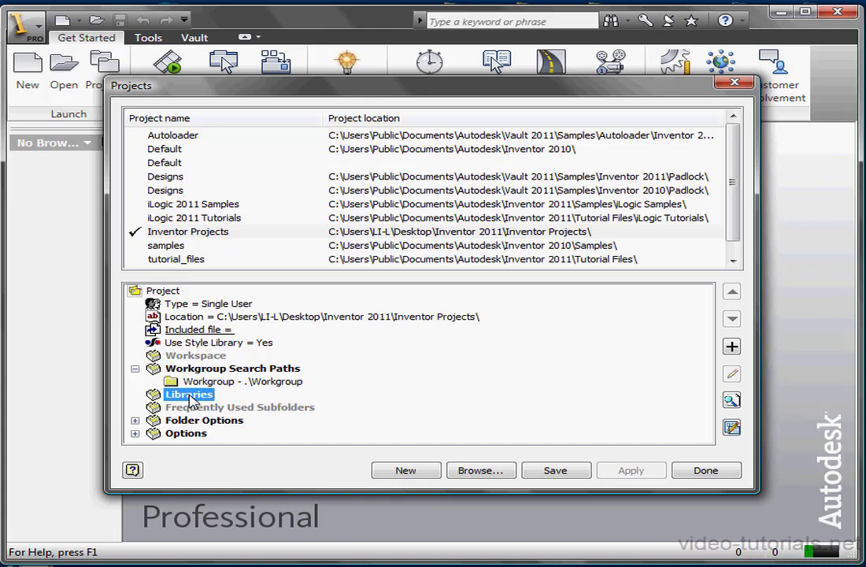
{"action": "right_click", "coordinate": [191, 399]}
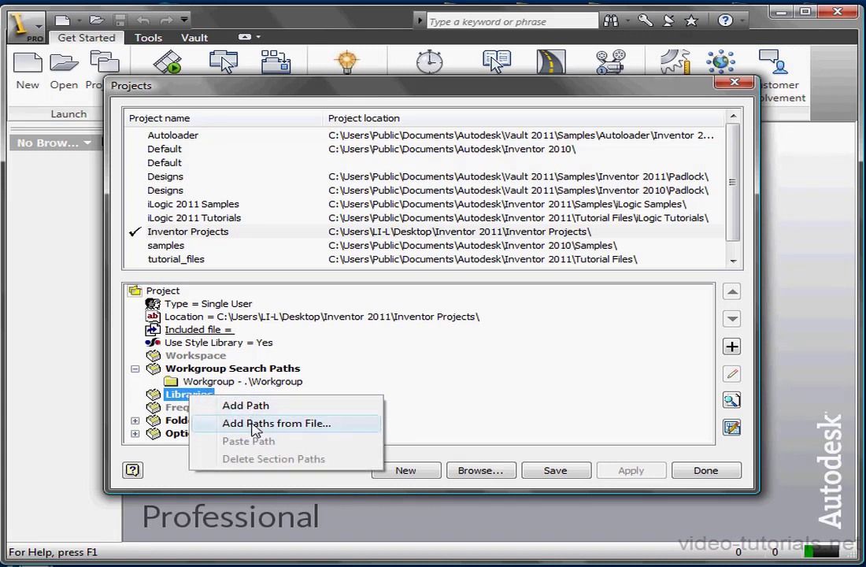
{"action": "key", "text": "Escape"}
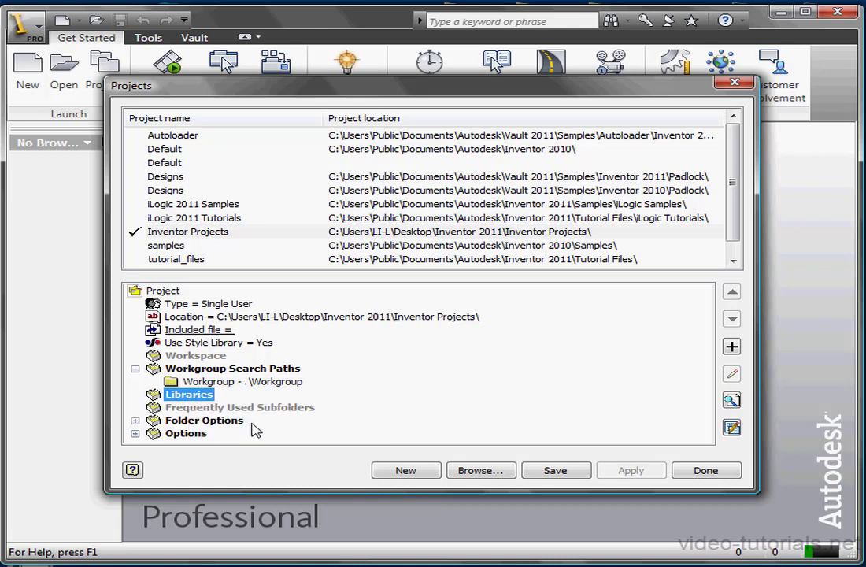
{"action": "right_click", "coordinate": [194, 399]}
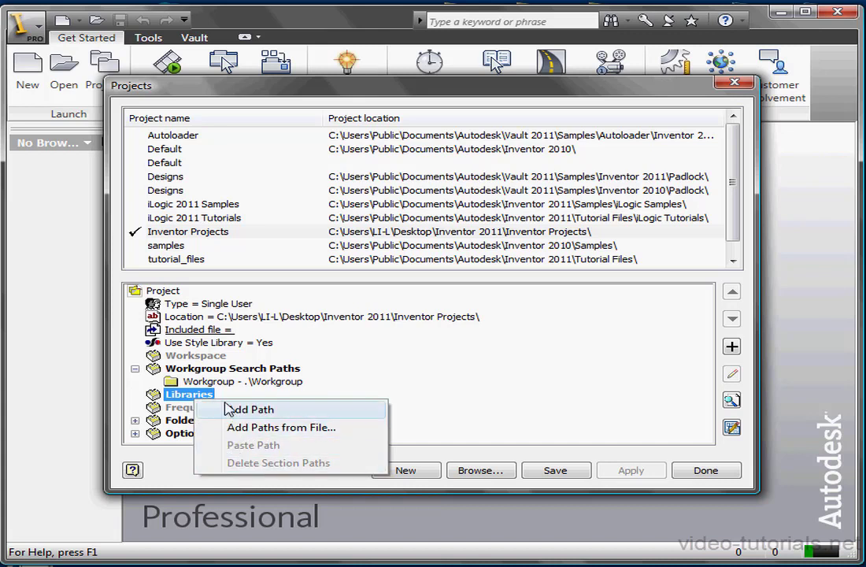
{"action": "key", "text": "Escape"}
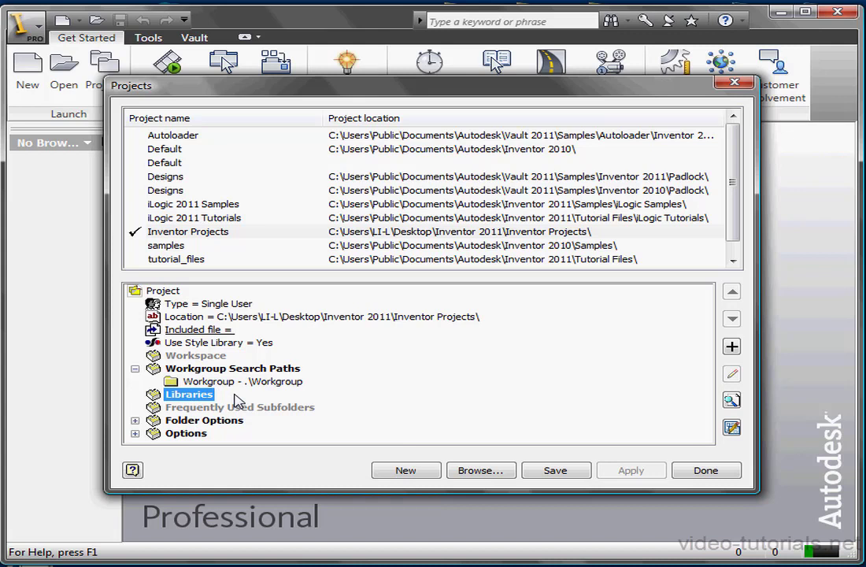
Examine the path commands for Frequently Used Subfolders, trying a new folder path entry and cancelling it
{"action": "left_click", "coordinate": [193, 407]}
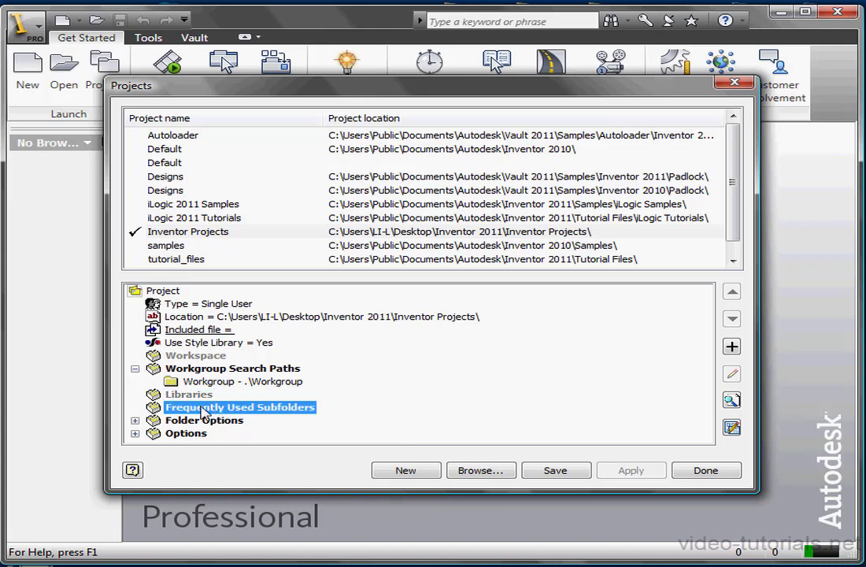
{"action": "right_click", "coordinate": [181, 409]}
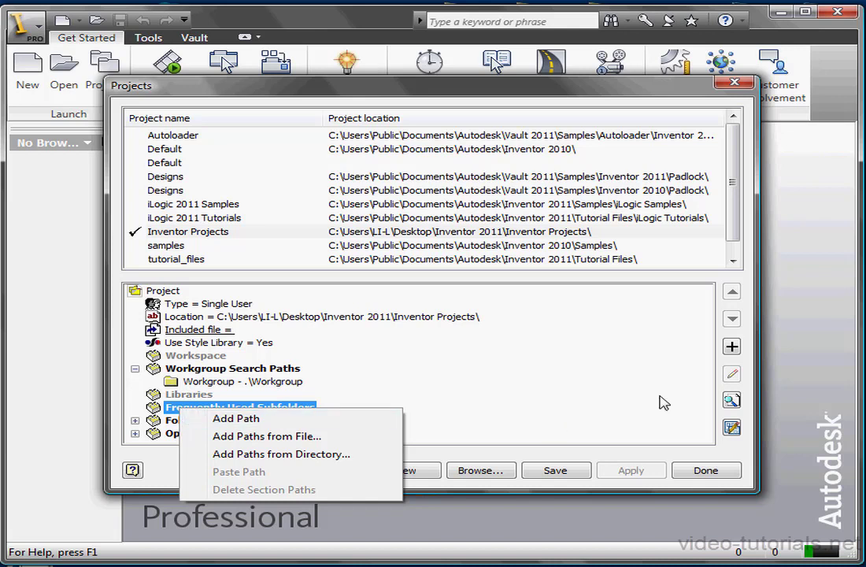
{"action": "left_click", "coordinate": [732, 348]}
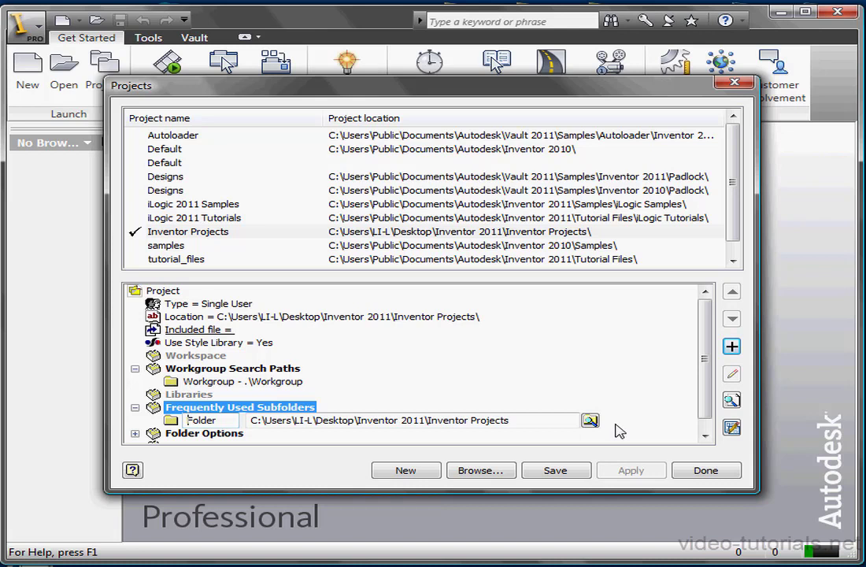
{"action": "key", "text": "Escape"}
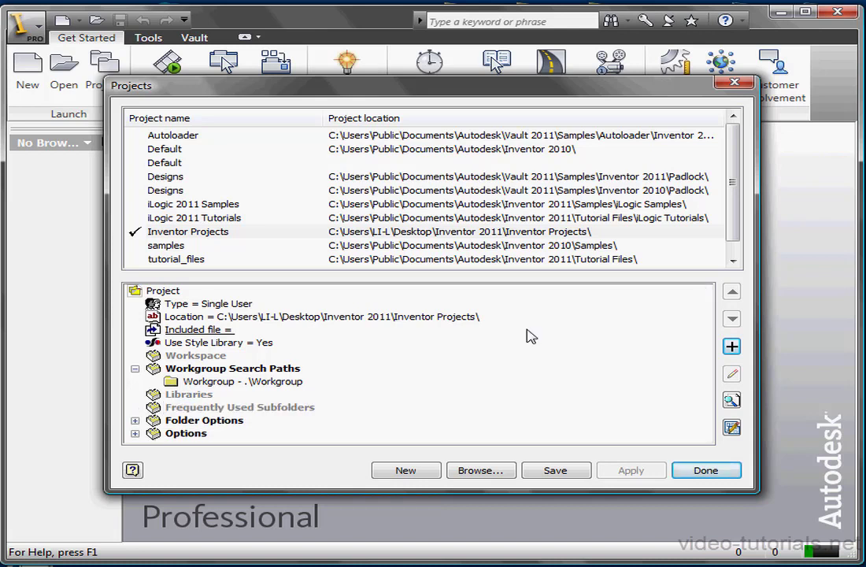
{"action": "right_click", "coordinate": [267, 408]}
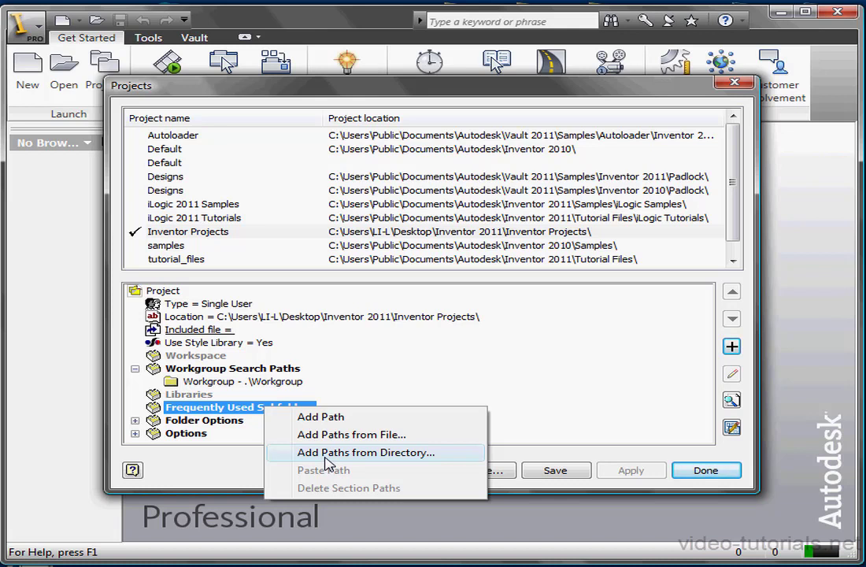
{"action": "left_click", "coordinate": [338, 389]}
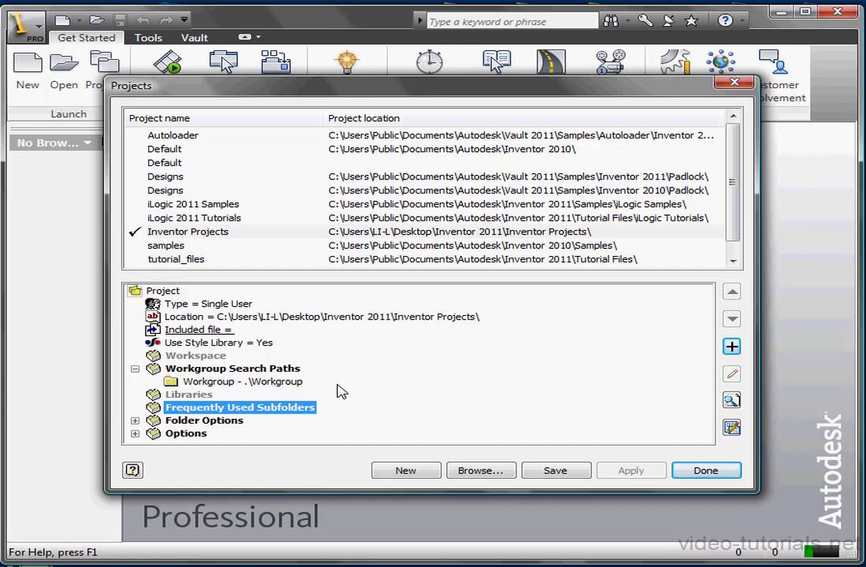
Examine the default locations under the project's Folder Options, and close the project editor, saving the changes
{"action": "left_click", "coordinate": [135, 425]}
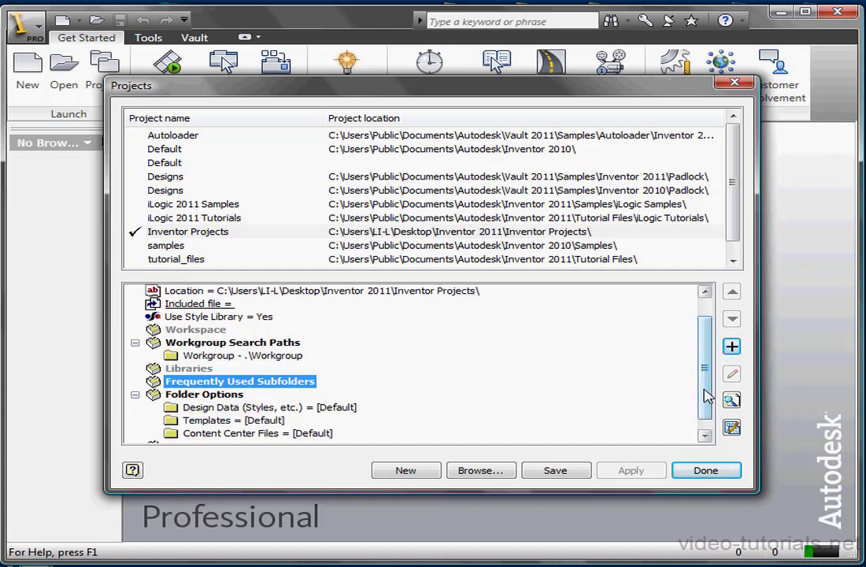
{"action": "left_click_drag", "start_coordinate": [703, 389], "coordinate": [698, 420]}
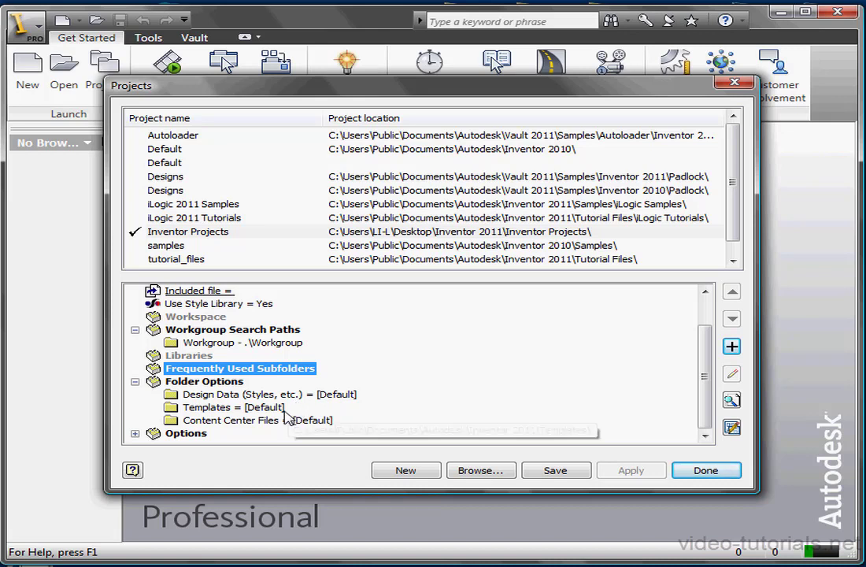
{"action": "mouse_move", "coordinate": [285, 426]}
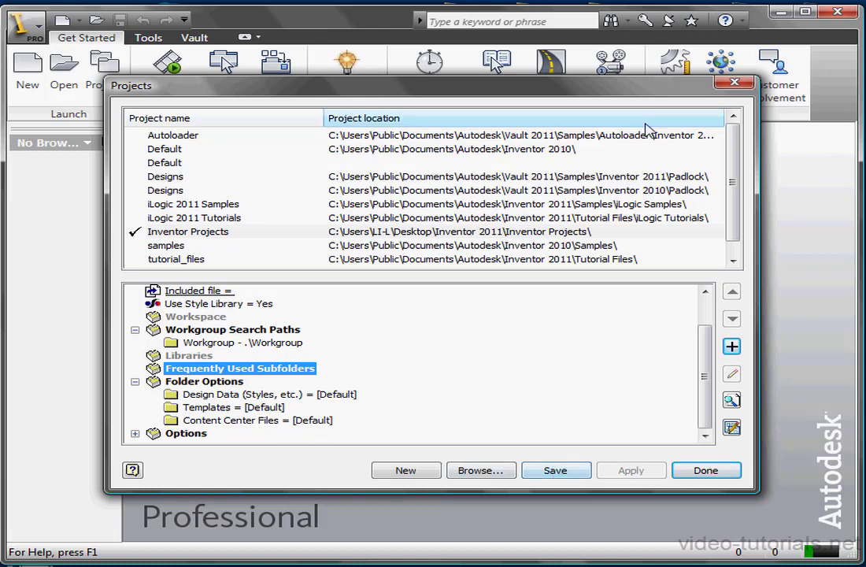
{"action": "left_click", "coordinate": [733, 83]}
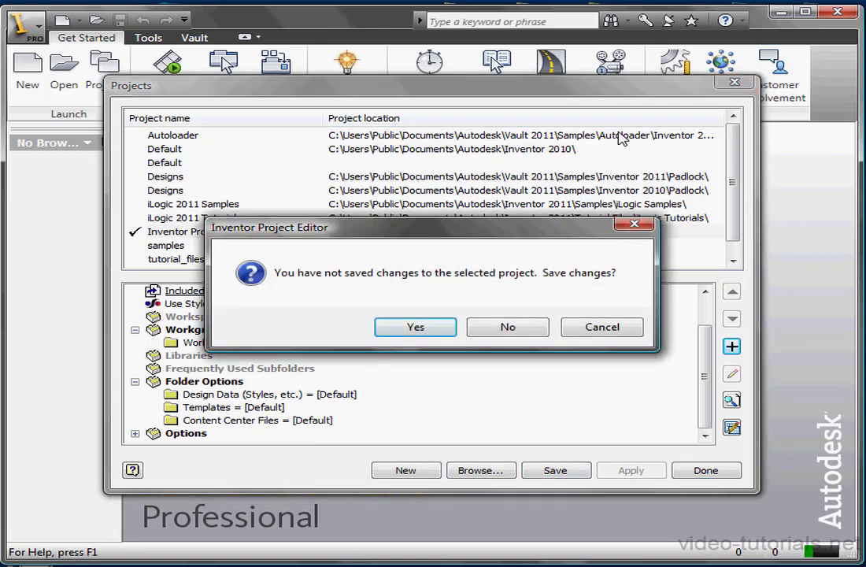
{"action": "left_click", "coordinate": [417, 327]}
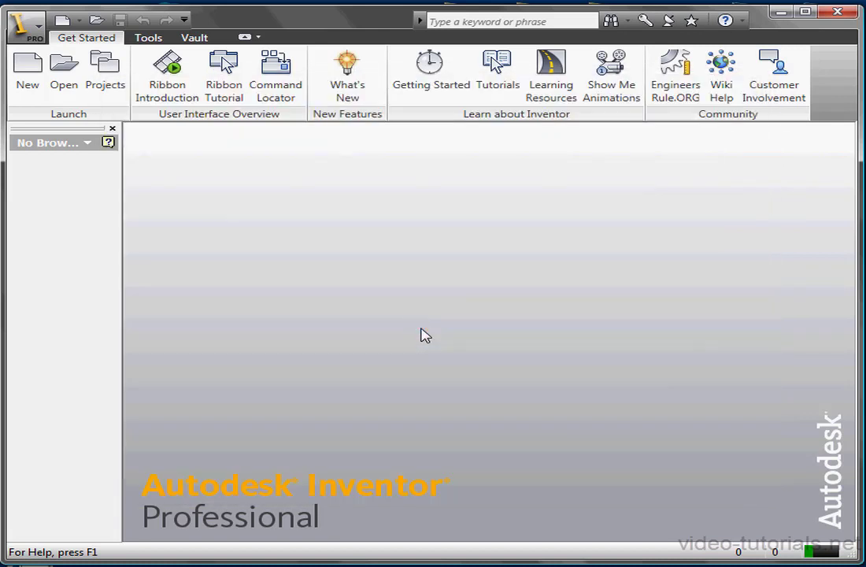
Examine the default templates, Design Data and Content Center folder locations in the File section of Application Options
{"action": "left_click", "coordinate": [148, 38]}
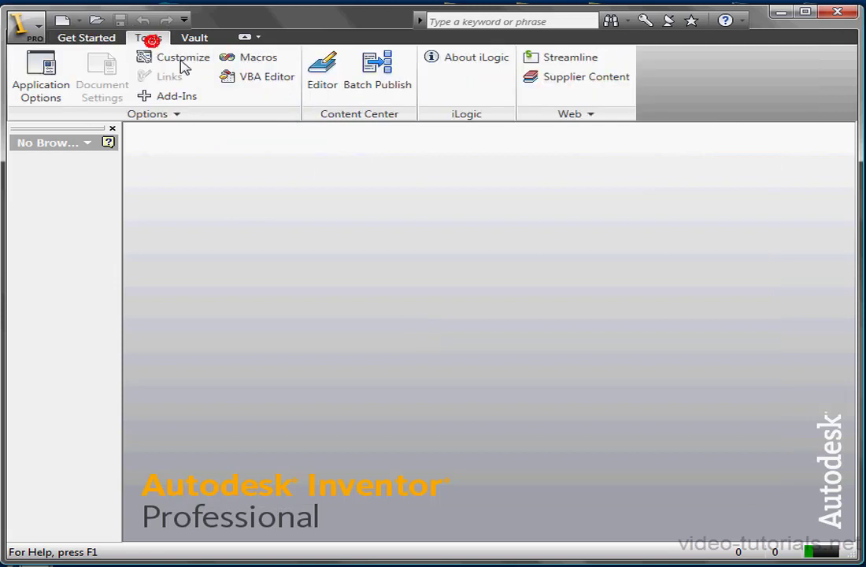
{"action": "left_click", "coordinate": [37, 96]}
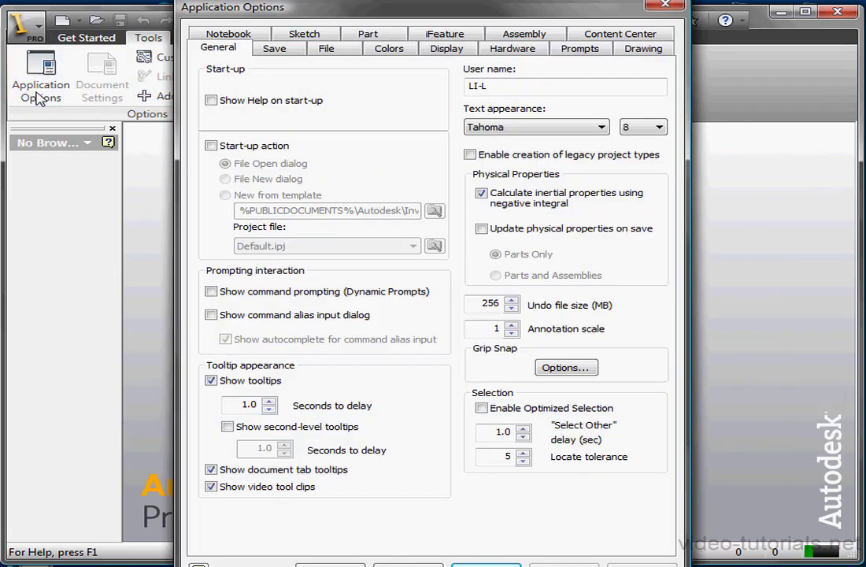
{"action": "left_click", "coordinate": [336, 49]}
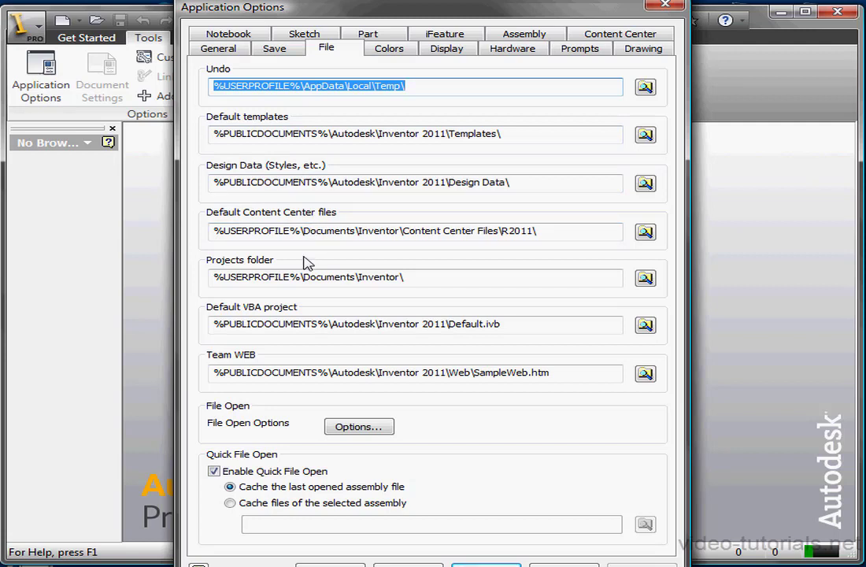
{"action": "left_click", "coordinate": [486, 563]}
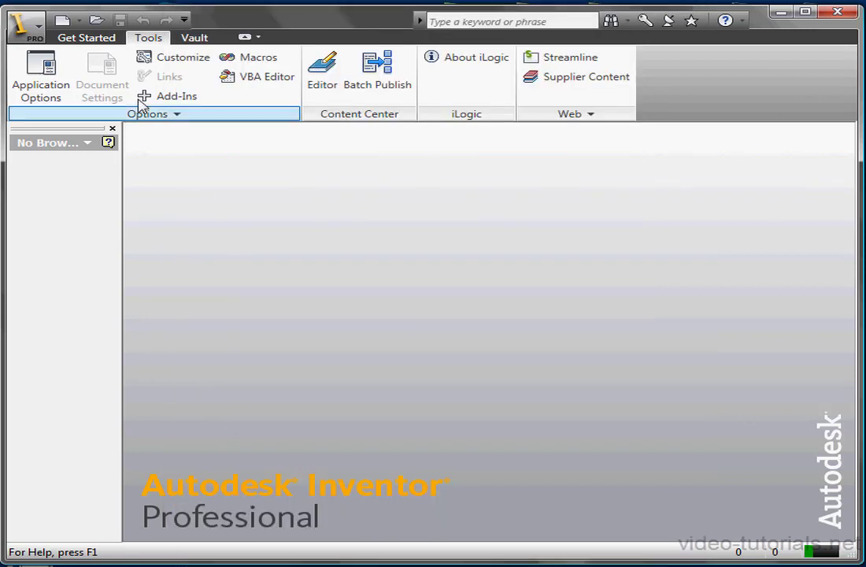
Reopen the project editor and set the Design Data folder option to C:\Users\Public\Documents\Autodesk\Inventor 2011\Design Data\
{"action": "left_click", "coordinate": [98, 40]}
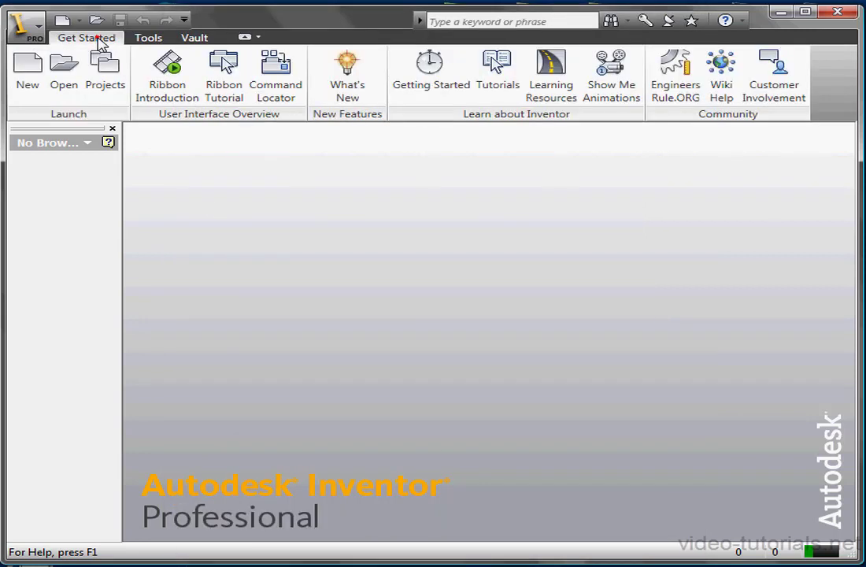
{"action": "left_click", "coordinate": [105, 84]}
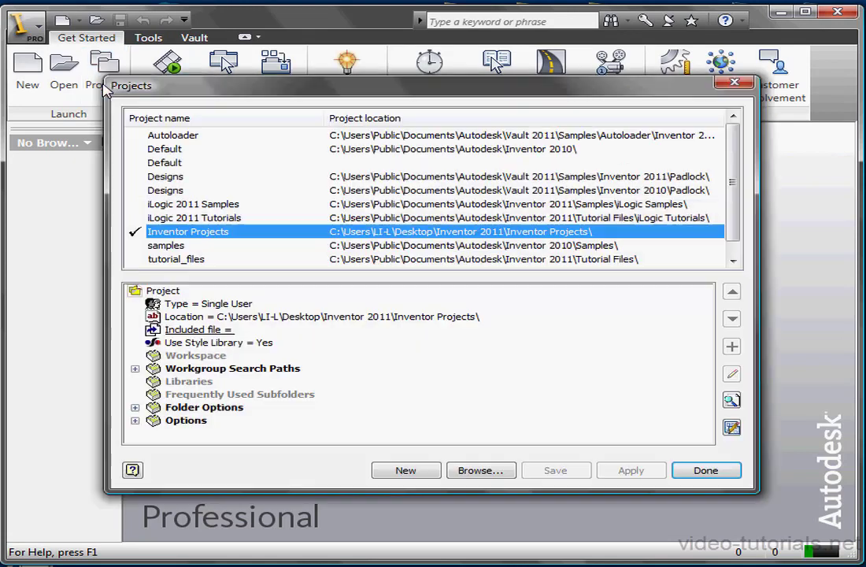
{"action": "left_click", "coordinate": [135, 407]}
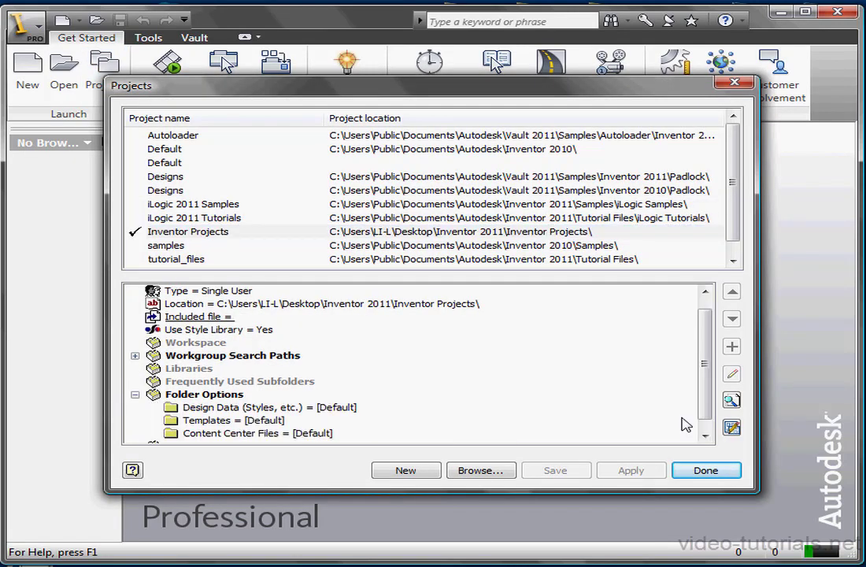
{"action": "left_click", "coordinate": [706, 409]}
{"action": "left_click", "coordinate": [241, 392]}
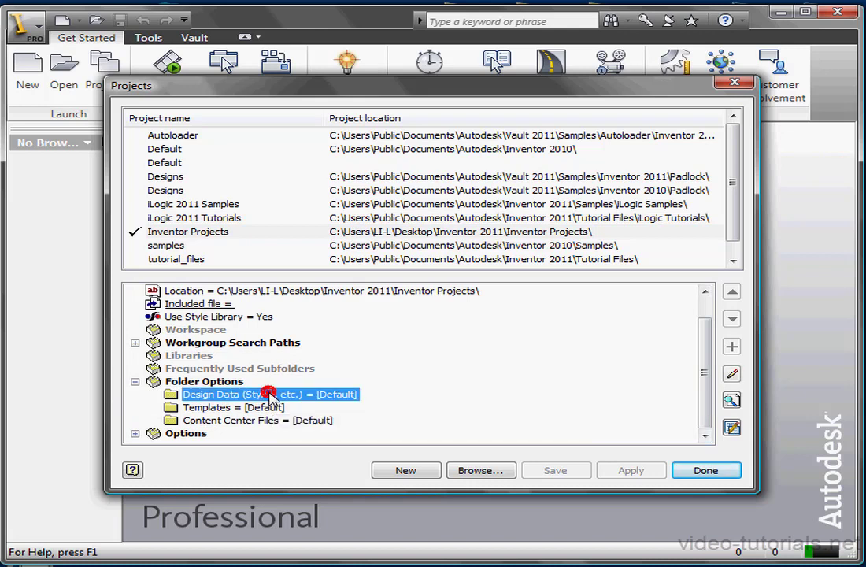
{"action": "right_click", "coordinate": [269, 394]}
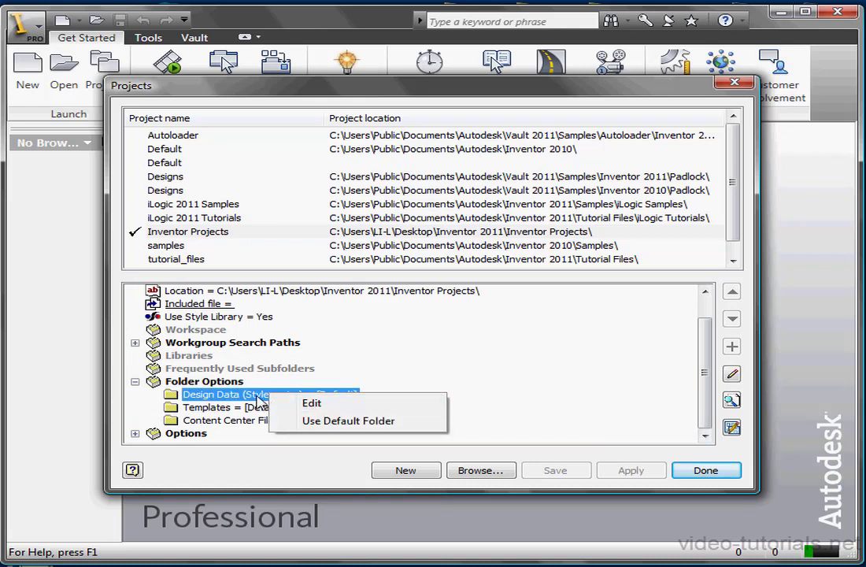
{"action": "left_click", "coordinate": [303, 402]}
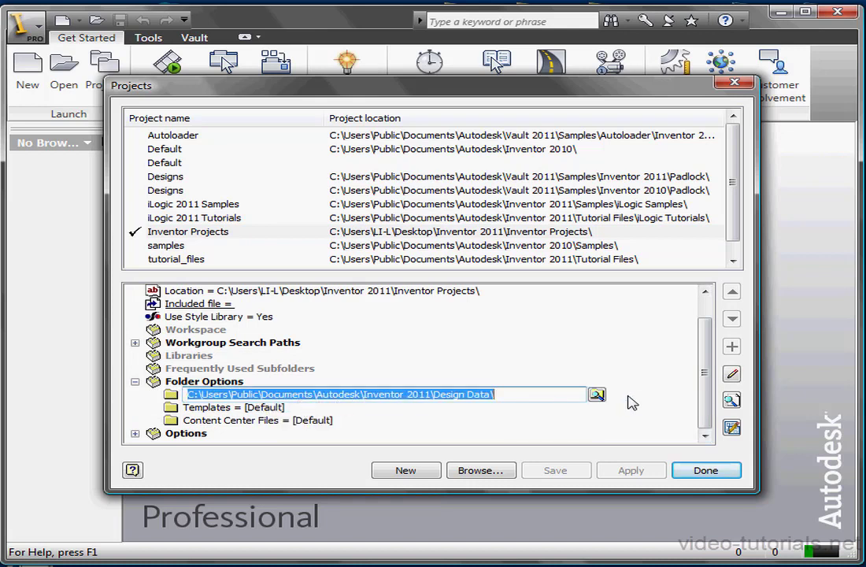
{"action": "left_click", "coordinate": [598, 394]}
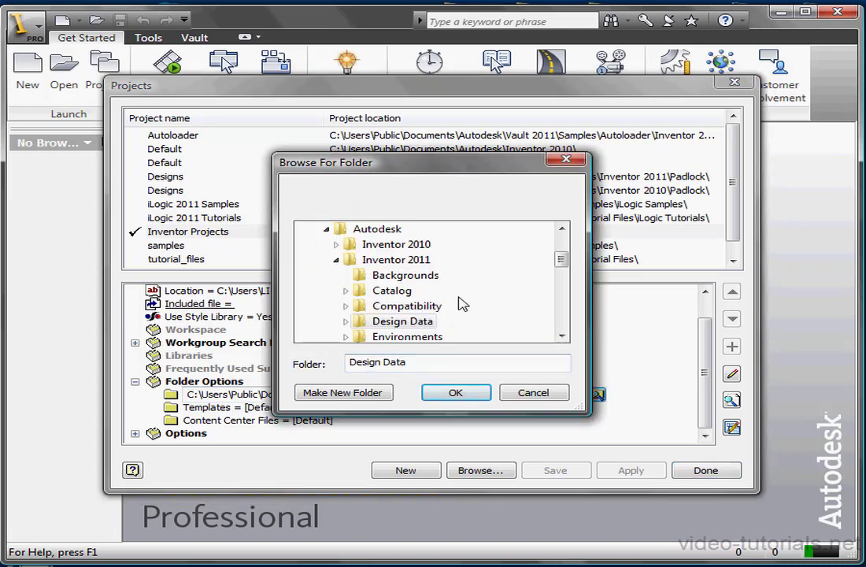
{"action": "left_click", "coordinate": [565, 160]}
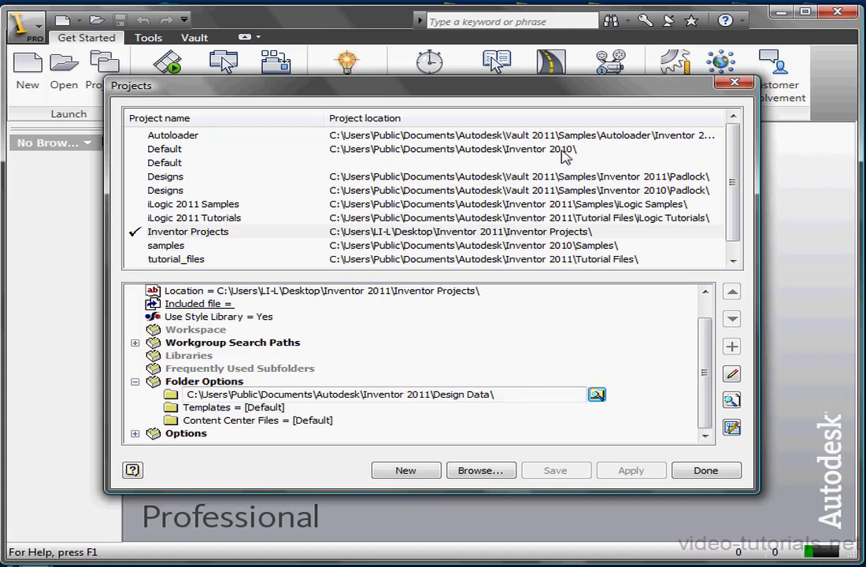
{"action": "left_click", "coordinate": [389, 368]}
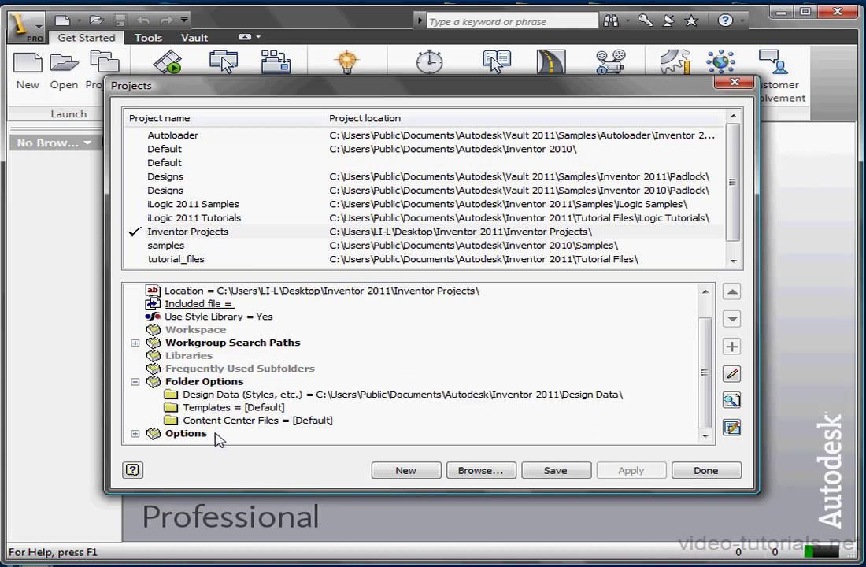
Expand the project's Options section and set Old Versions To Keep On Save to 2
{"action": "left_click", "coordinate": [135, 433]}
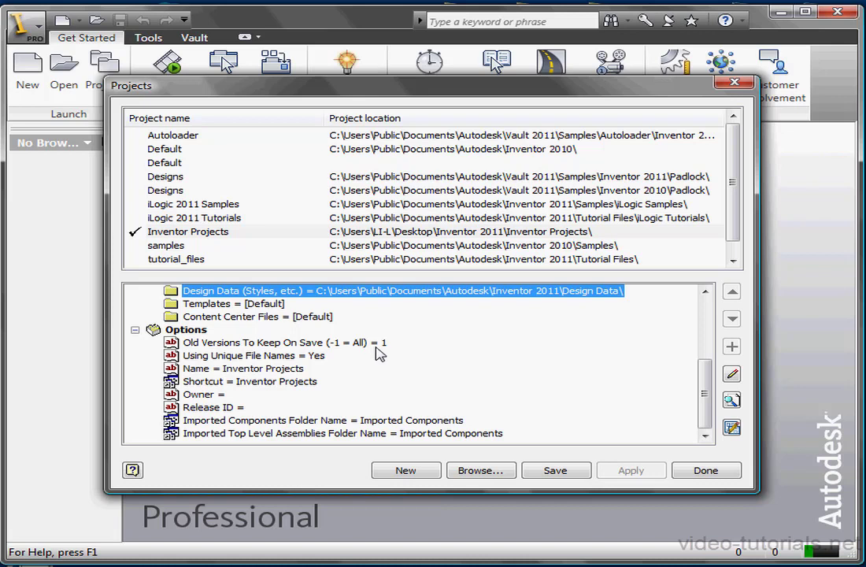
{"action": "right_click", "coordinate": [373, 347]}
{"action": "left_click", "coordinate": [406, 356]}
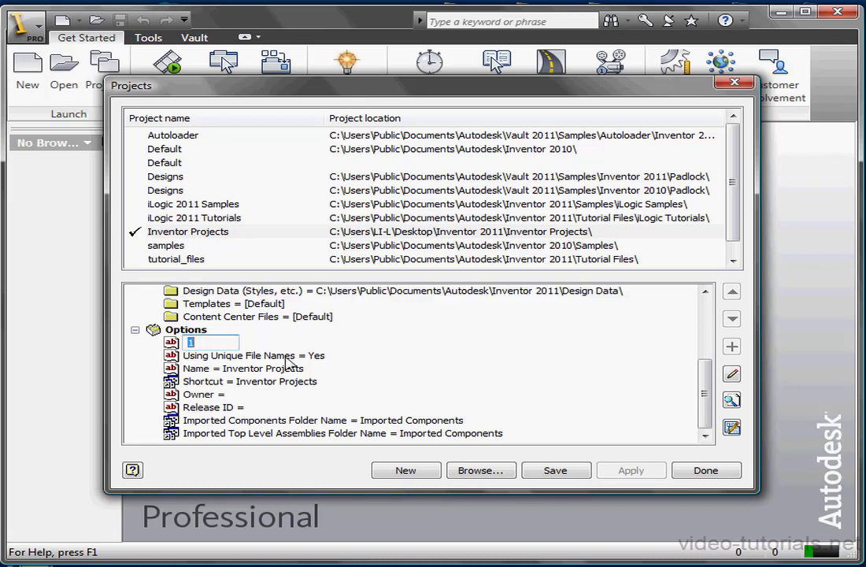
{"action": "type", "text": "2"}
{"action": "key", "text": "Return"}
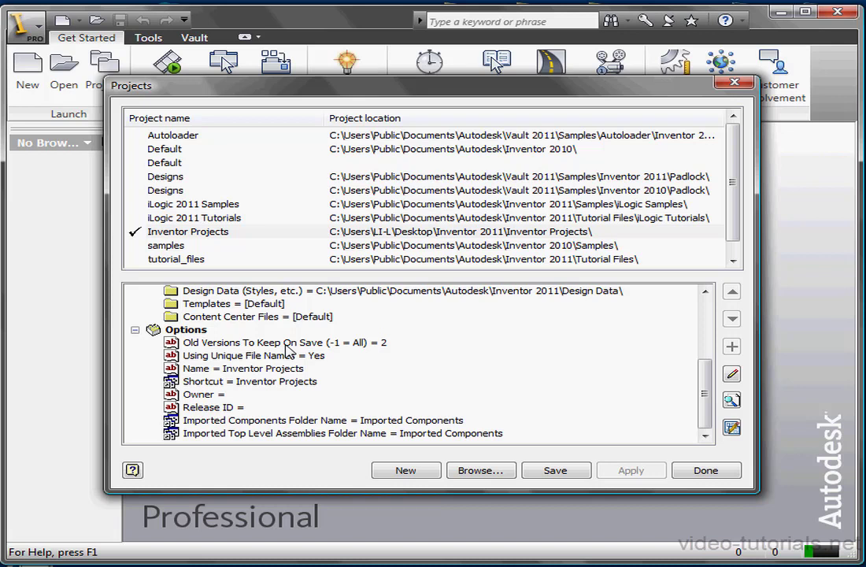
Examine the choices offered for Using Unique File Names and the command available for the project's Name entry
{"action": "left_click", "coordinate": [269, 355]}
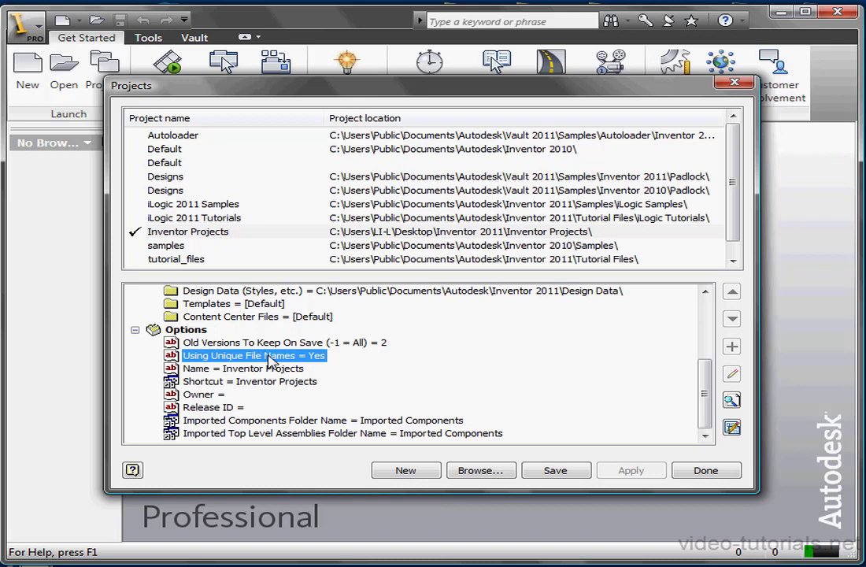
{"action": "left_click", "coordinate": [269, 359]}
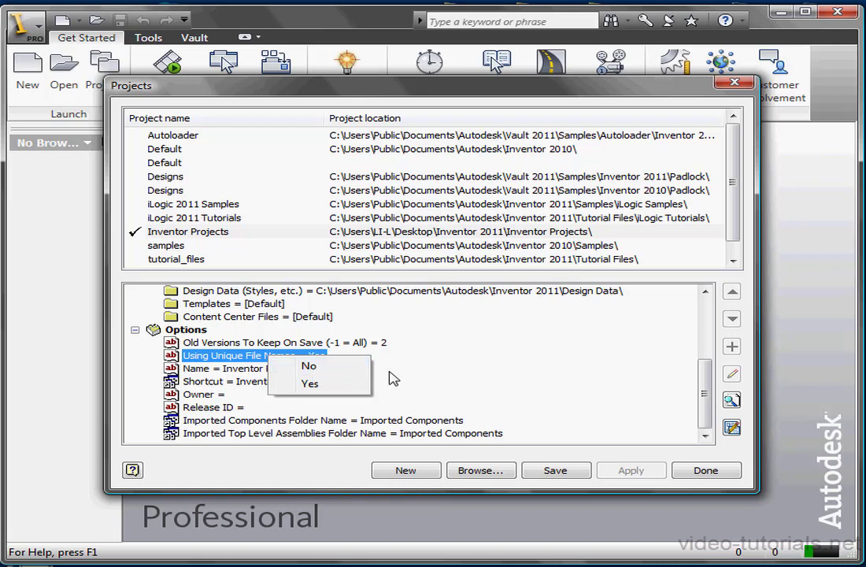
{"action": "left_click", "coordinate": [427, 376]}
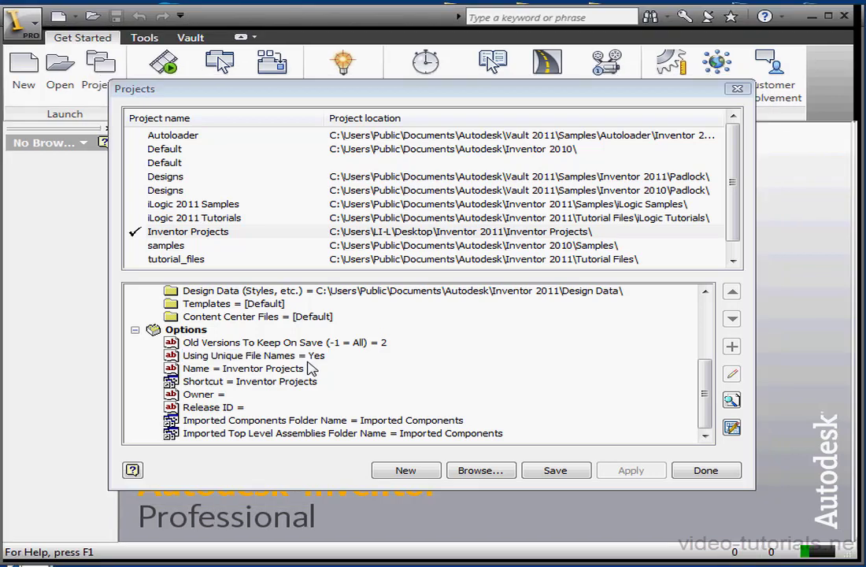
{"action": "left_click", "coordinate": [206, 370]}
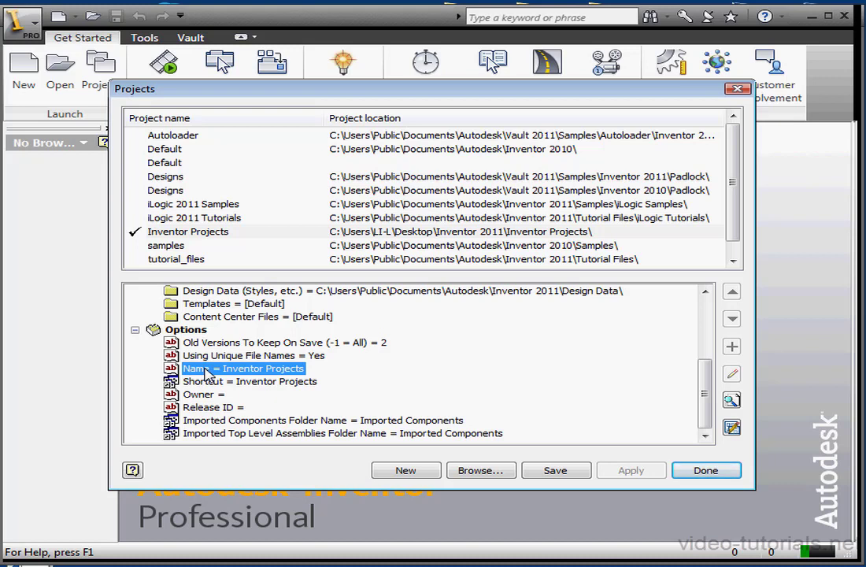
{"action": "right_click", "coordinate": [207, 371]}
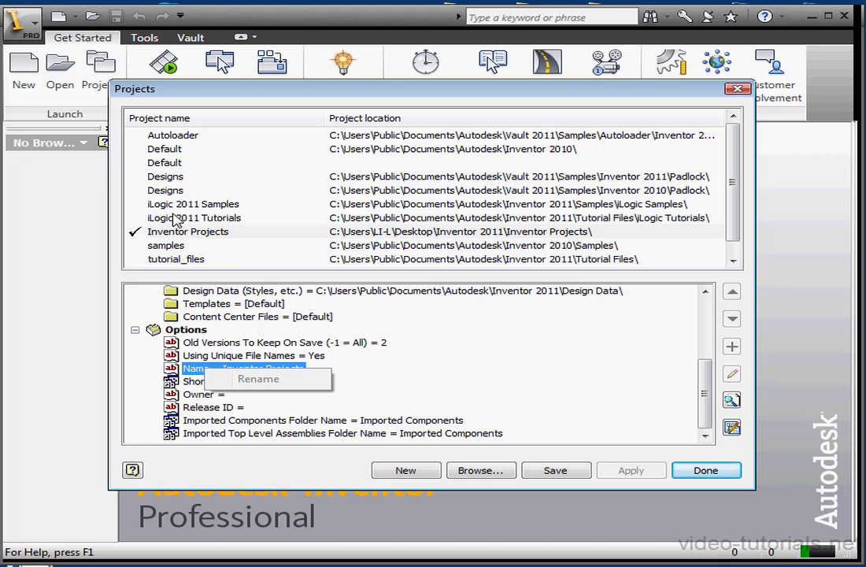
Open the project's Shortcut entry for editing and close it without changing the name
{"action": "left_click", "coordinate": [195, 383]}
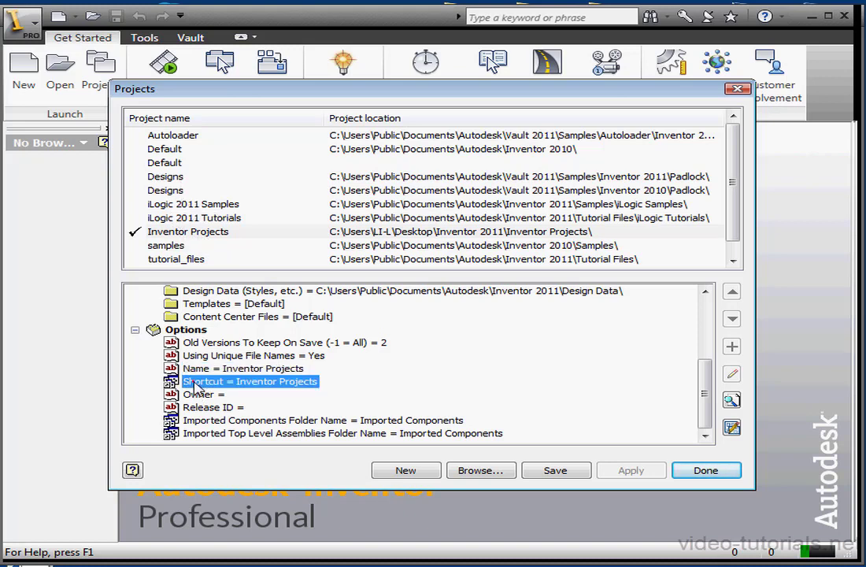
{"action": "right_click", "coordinate": [195, 384]}
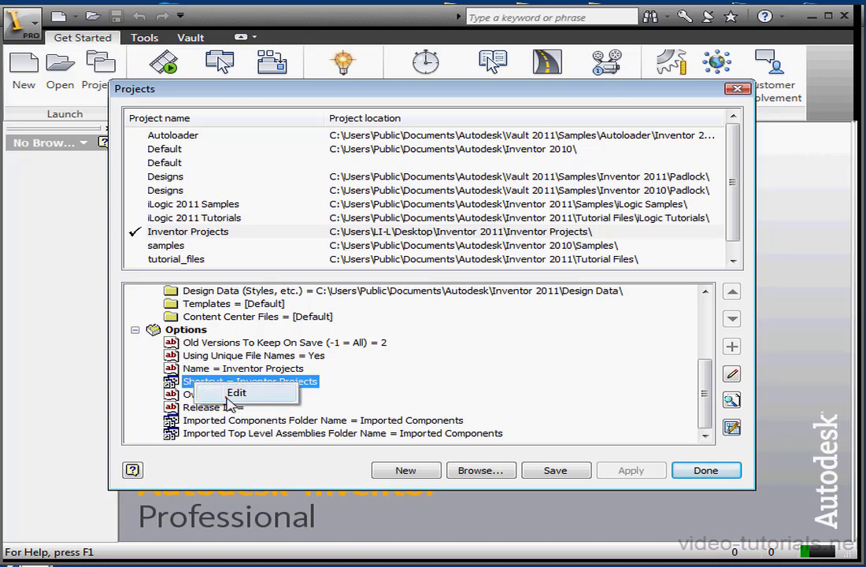
{"action": "left_click", "coordinate": [227, 393]}
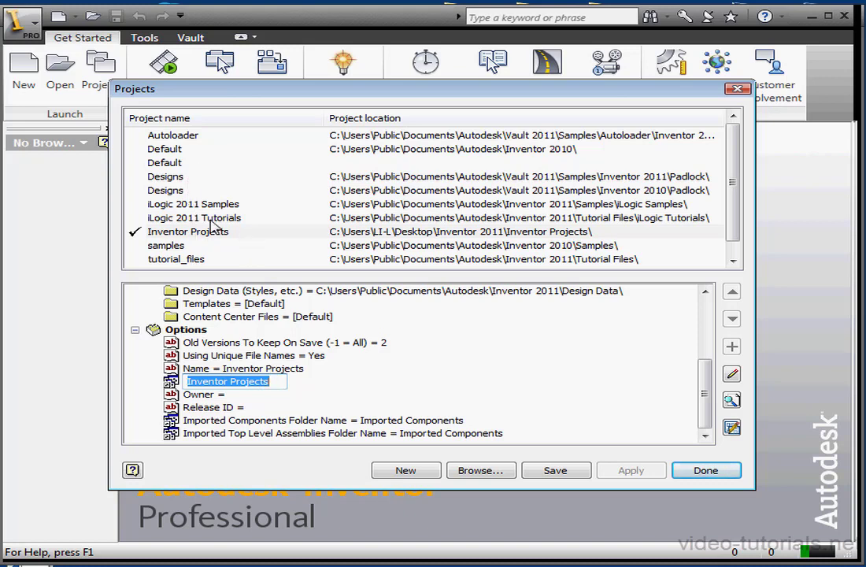
{"action": "left_click", "coordinate": [346, 397]}
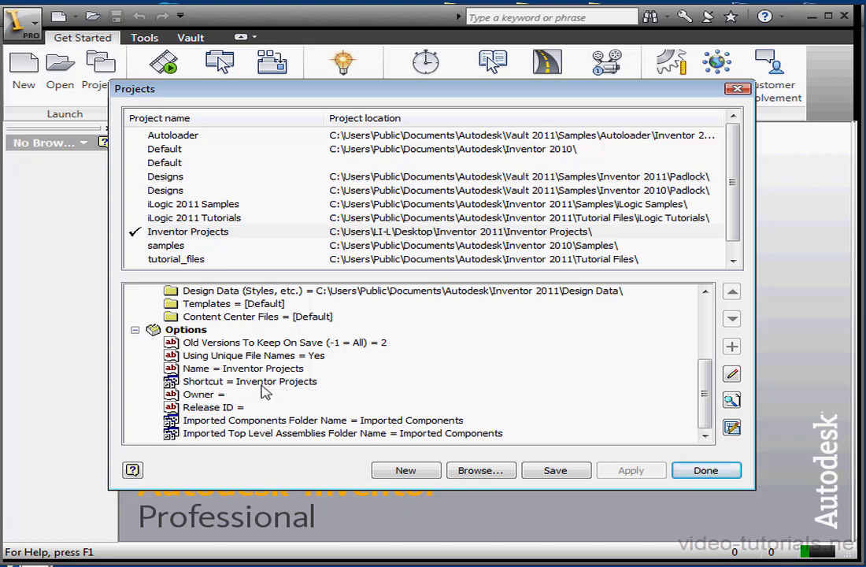
Set the project's Owner entry to VTN
{"action": "left_click", "coordinate": [214, 395]}
{"action": "left_click", "coordinate": [217, 395]}
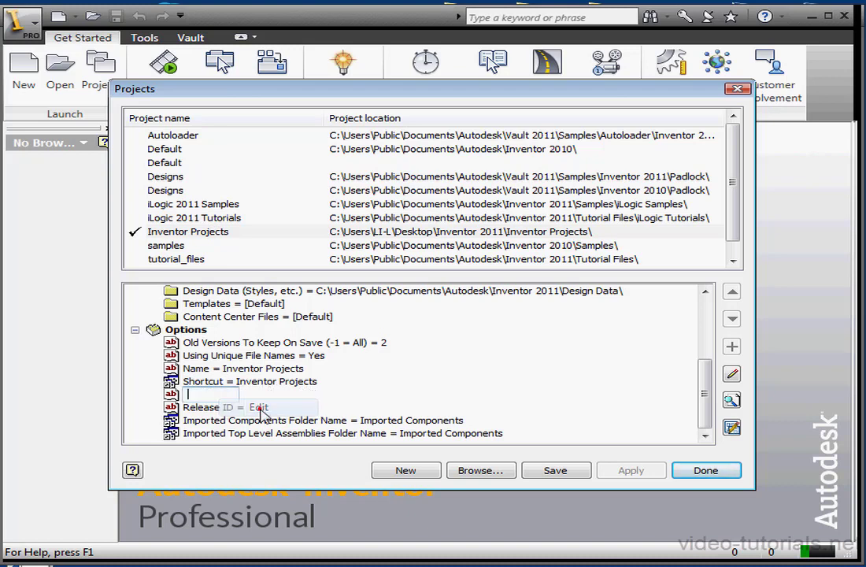
{"action": "type", "text": "VTN"}
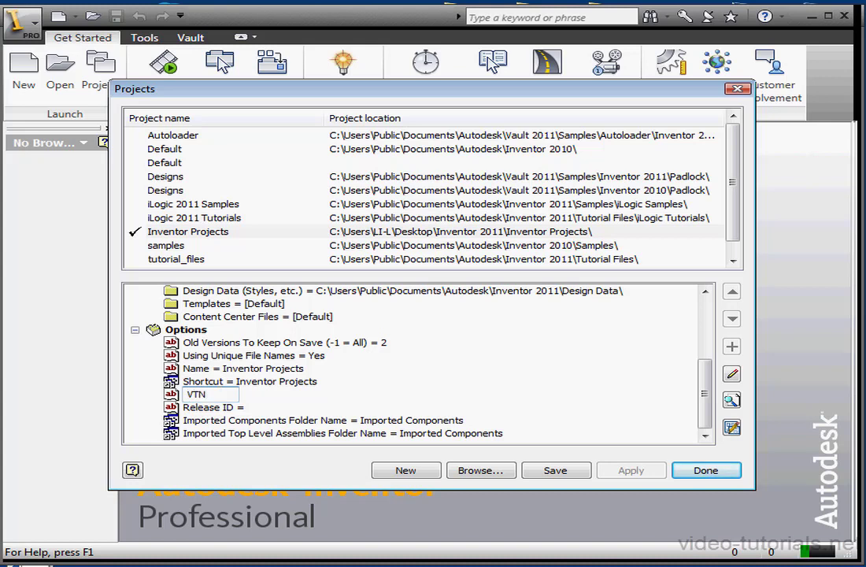
{"action": "key", "text": "Return"}
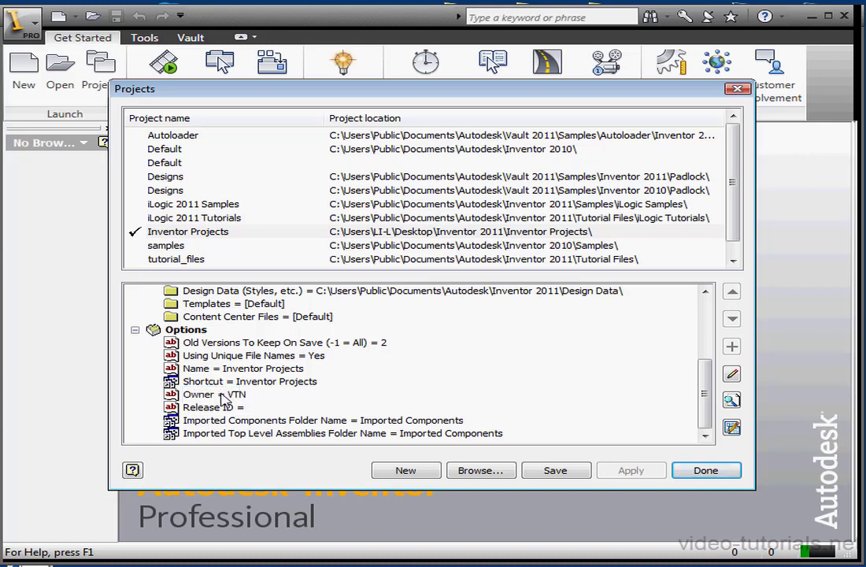
Open the project's Release ID entry for editing and close it without entering a value
{"action": "left_click", "coordinate": [211, 406]}
{"action": "right_click", "coordinate": [228, 408]}
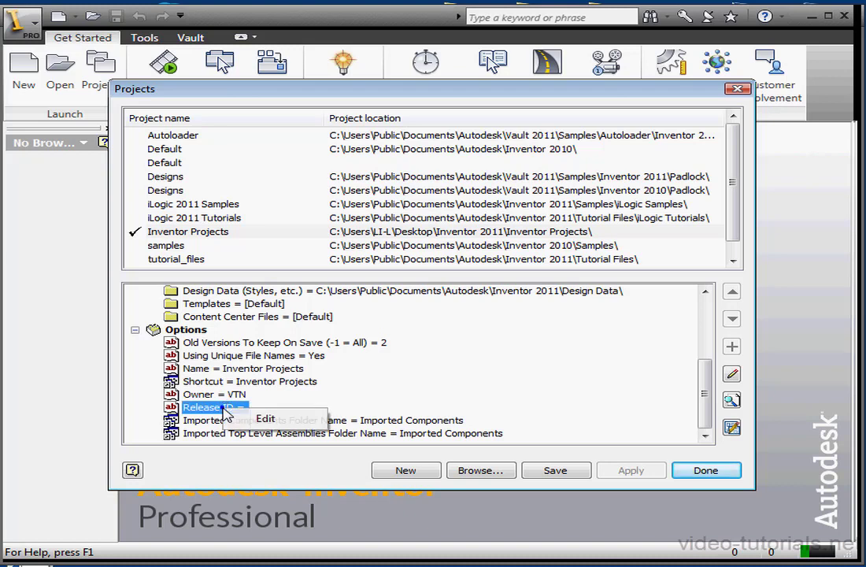
{"action": "left_click", "coordinate": [252, 421]}
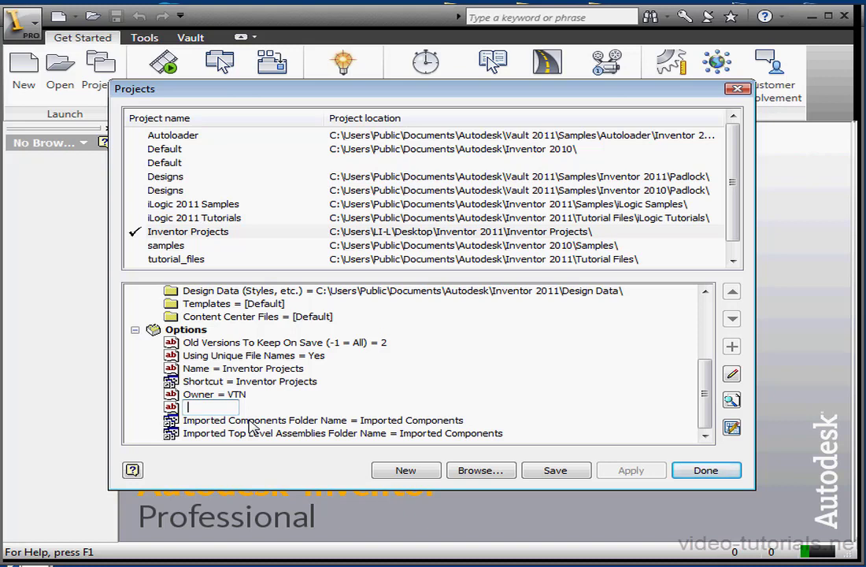
{"action": "key", "text": "Return"}
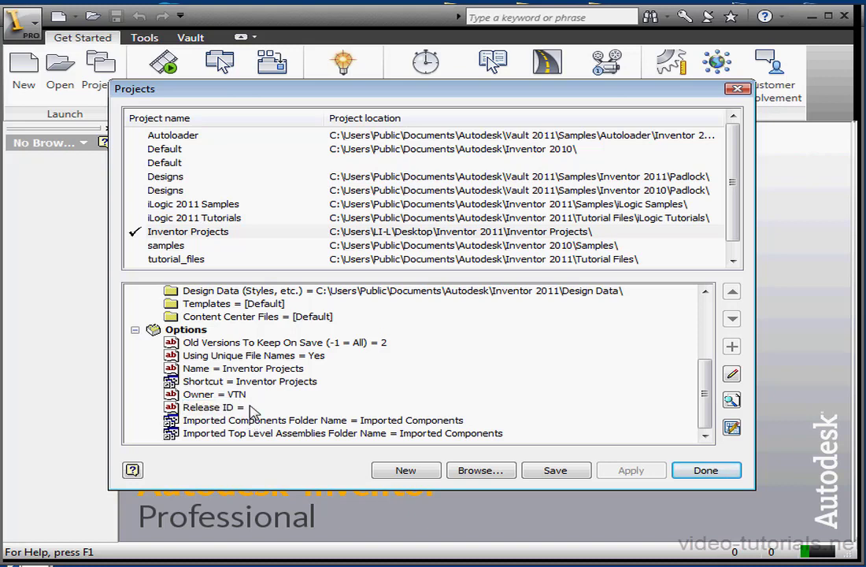
Open the Imported Components and Imported Top Level Assemblies folder name entries for editing to examine them
{"action": "left_click", "coordinate": [252, 420]}
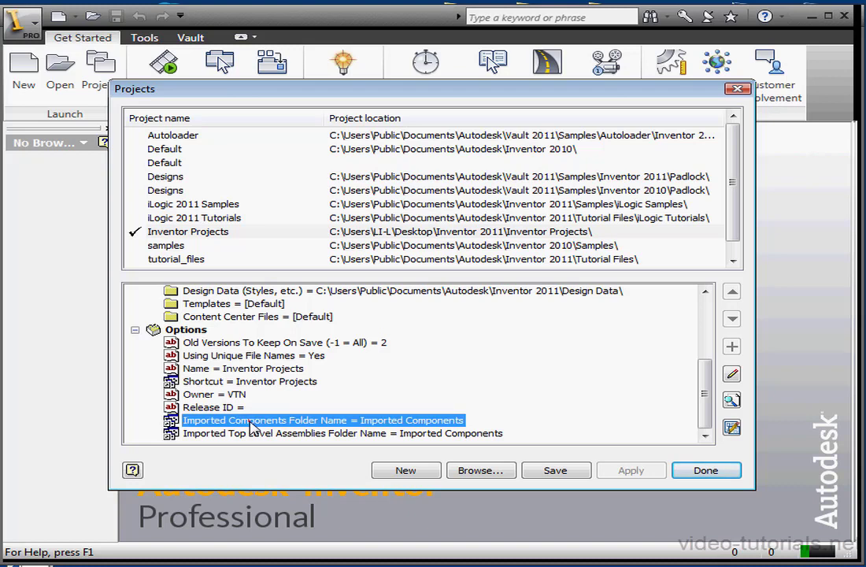
{"action": "right_click", "coordinate": [251, 422]}
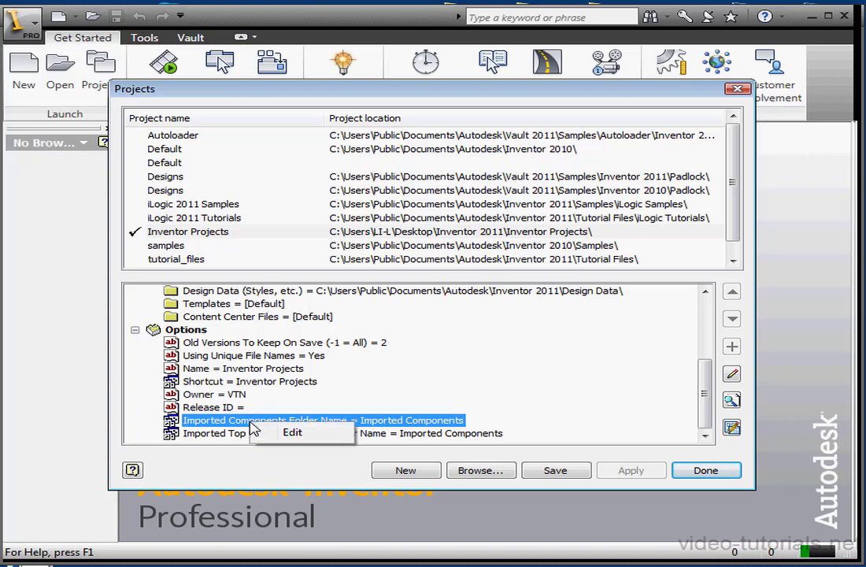
{"action": "left_click", "coordinate": [287, 431]}
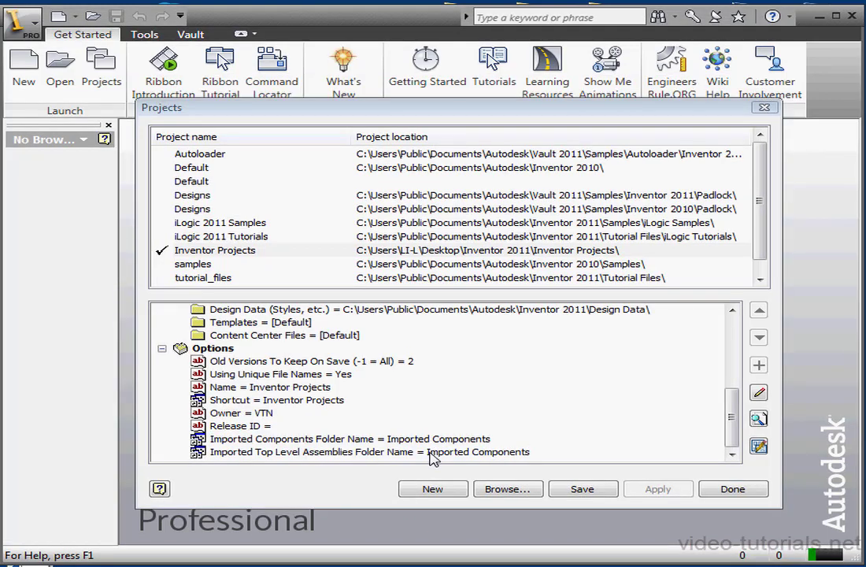
{"action": "left_click", "coordinate": [431, 454]}
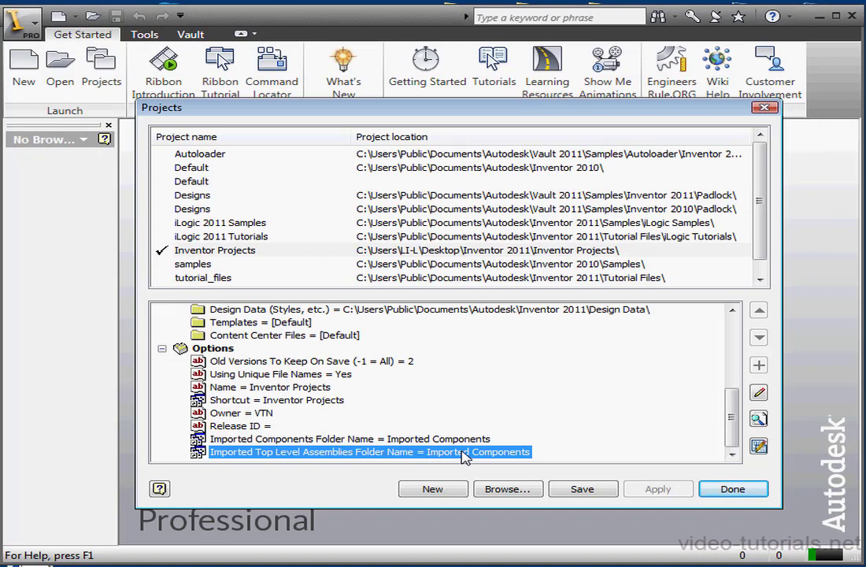
{"action": "right_click", "coordinate": [463, 452]}
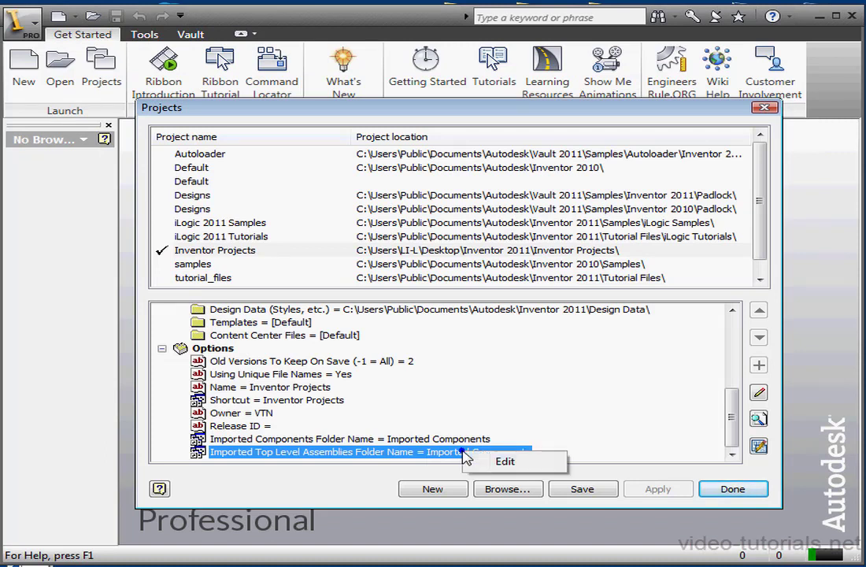
{"action": "left_click", "coordinate": [505, 462]}
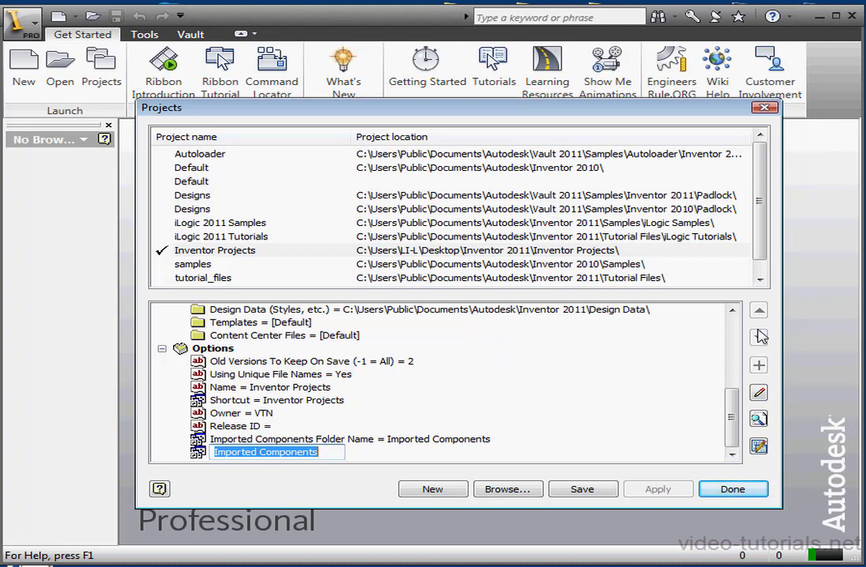
Move the Workgroup3 path to the top of the Workgroup Search Paths, and return it below Workgroup2
{"action": "left_click_drag", "start_coordinate": [731, 417], "coordinate": [736, 374]}
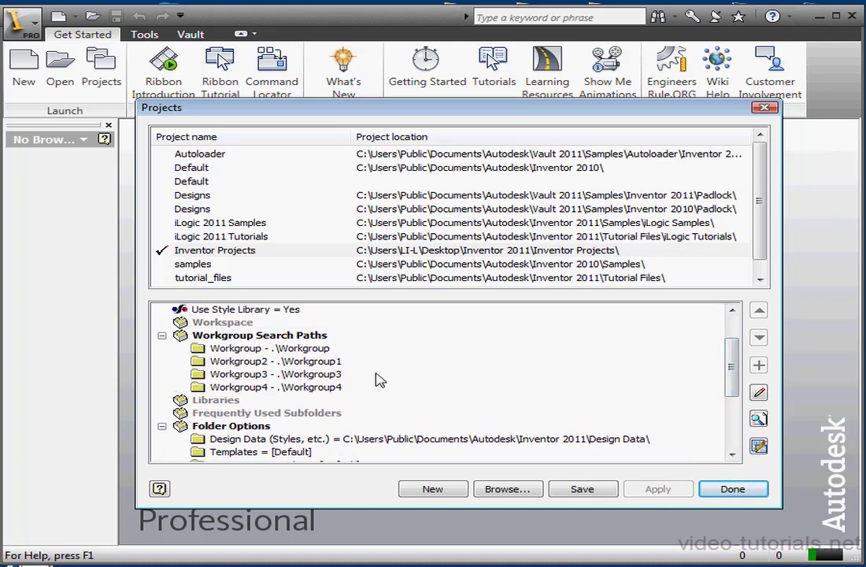
{"action": "left_click", "coordinate": [318, 375]}
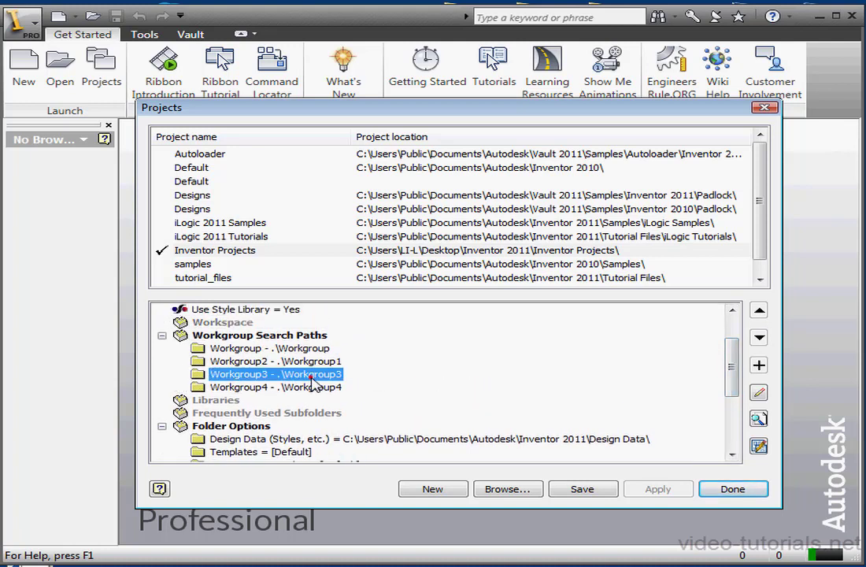
{"action": "left_click", "coordinate": [759, 313]}
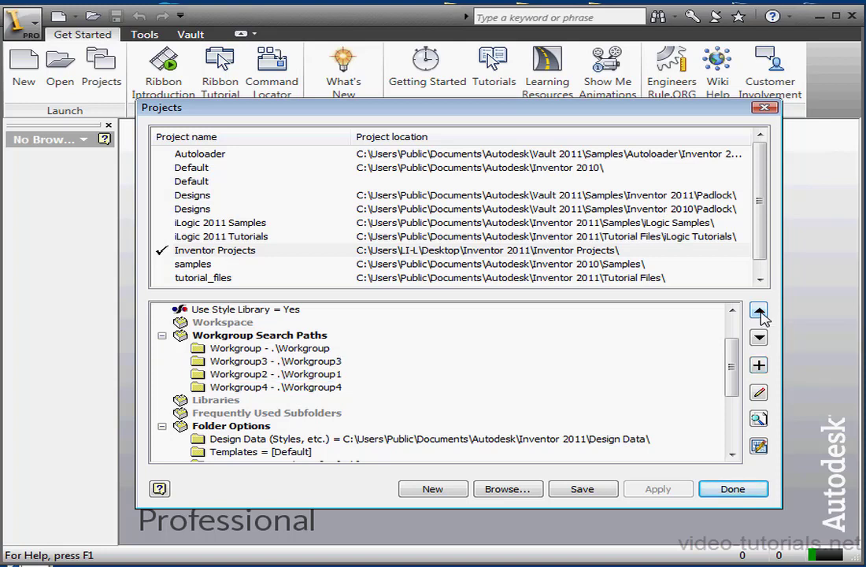
{"action": "left_click", "coordinate": [760, 313]}
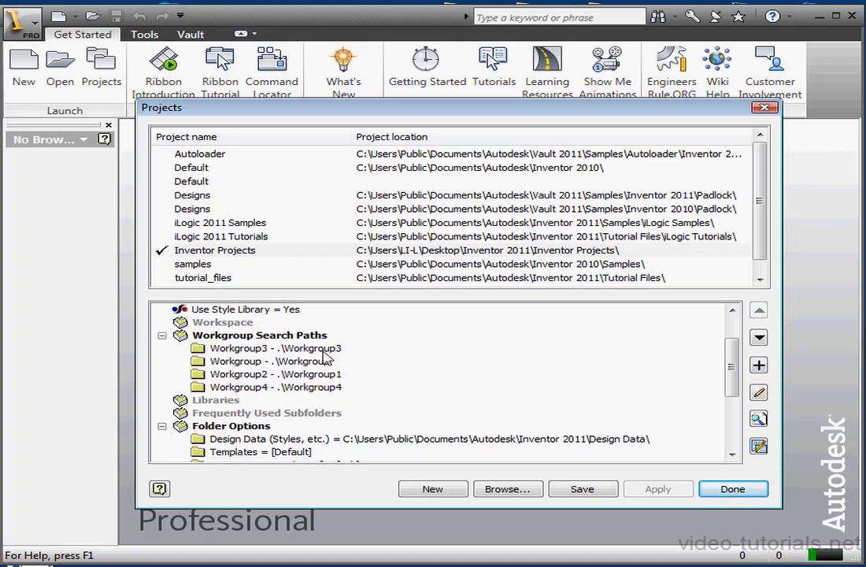
{"action": "left_click", "coordinate": [758, 337]}
{"action": "left_click", "coordinate": [759, 337]}
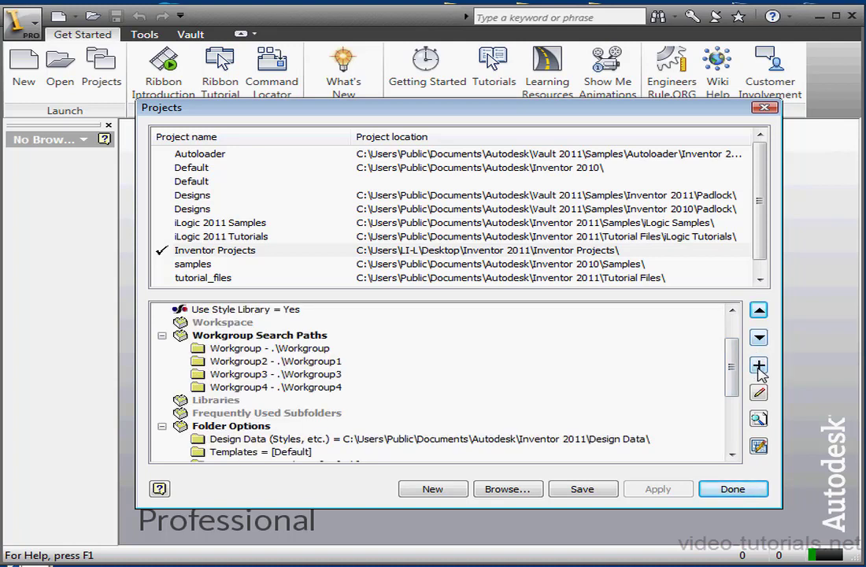
Add the default Workgroup5 search path below Workgroup3, and a Libraries path named Parts that points to the Library folder
{"action": "left_click", "coordinate": [759, 366]}
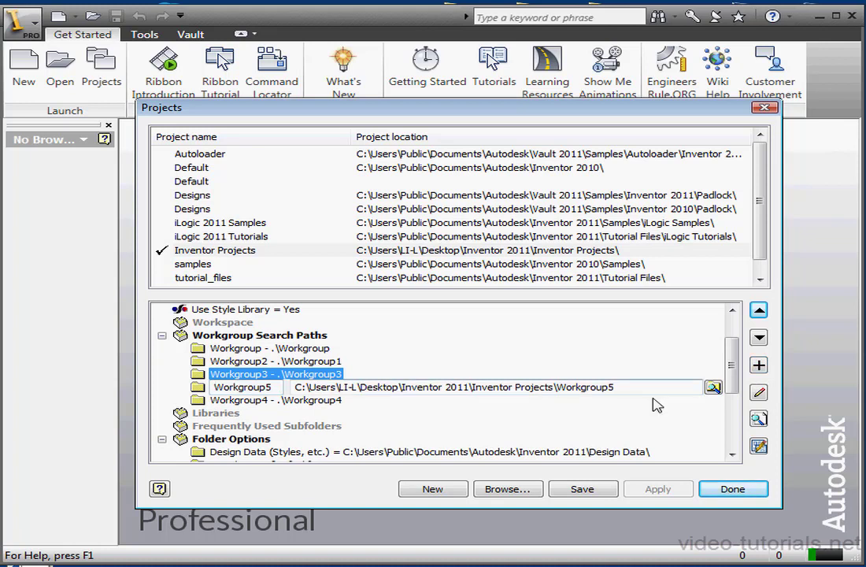
{"action": "key", "text": "Return"}
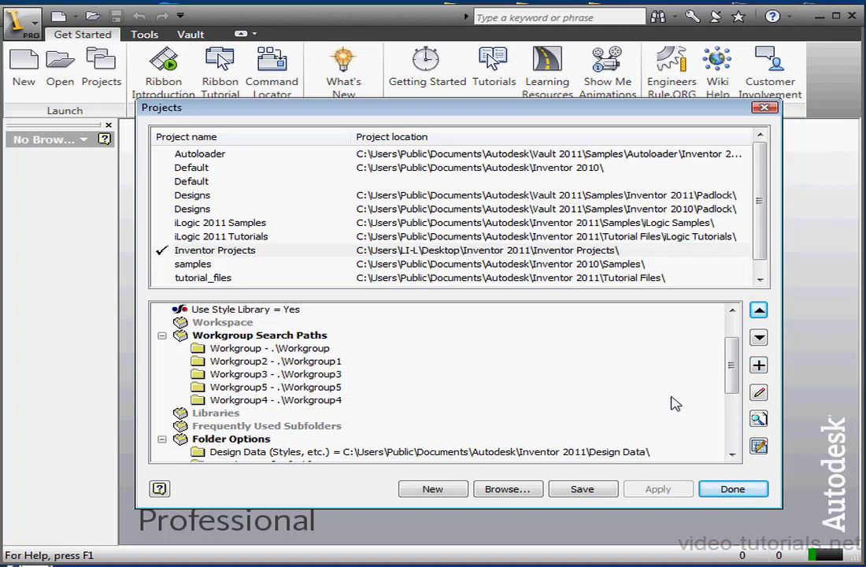
{"action": "left_click", "coordinate": [216, 412]}
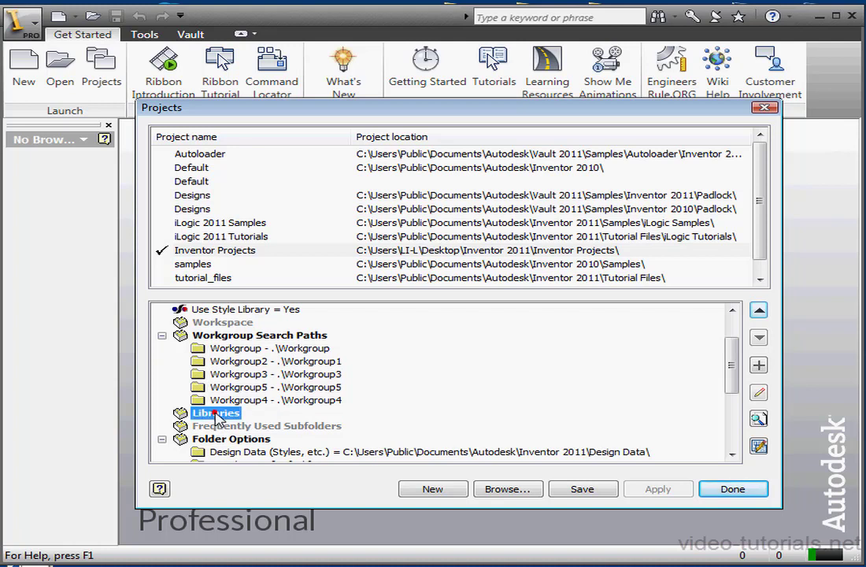
{"action": "left_click", "coordinate": [758, 365]}
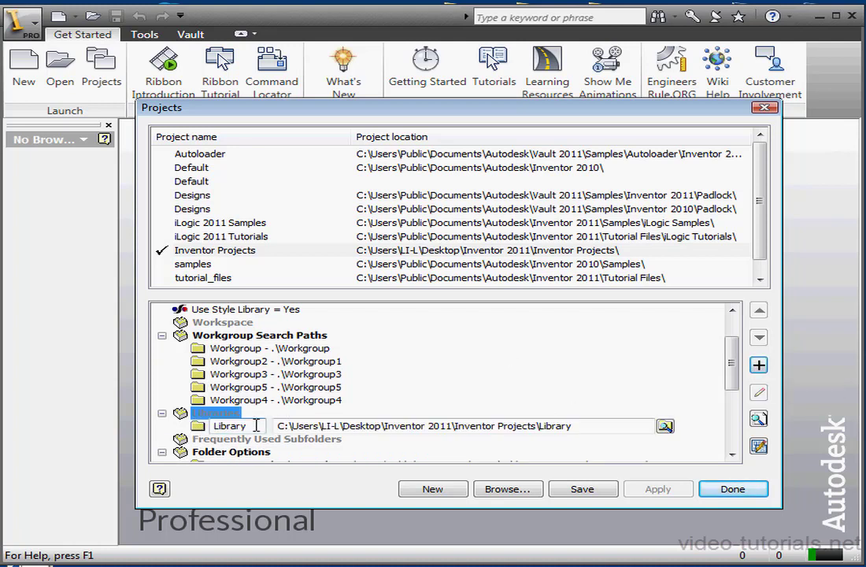
{"action": "left_click_drag", "start_coordinate": [254, 425], "coordinate": [193, 425]}
{"action": "type", "text": "Parts"}
{"action": "left_click", "coordinate": [584, 482]}
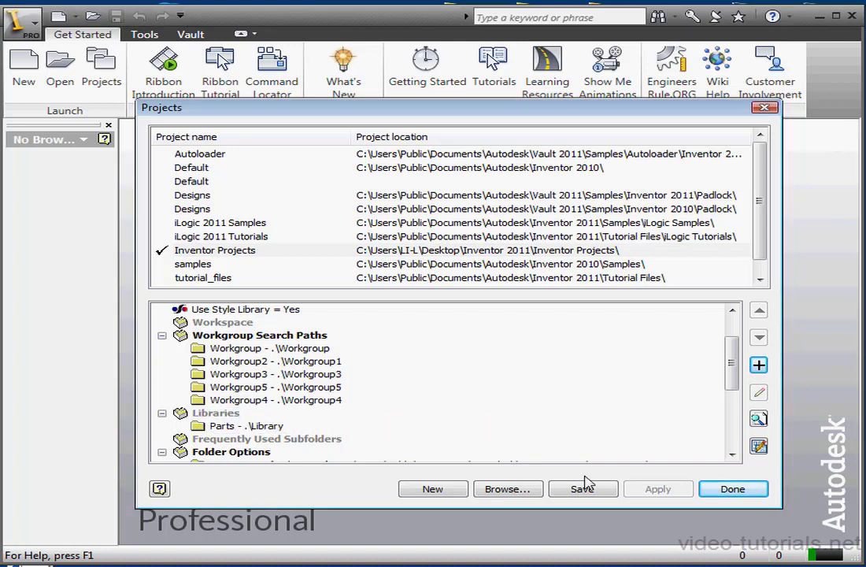
Open the Parts library path for editing without changing it, and examine the commands available for it
{"action": "left_click", "coordinate": [267, 426]}
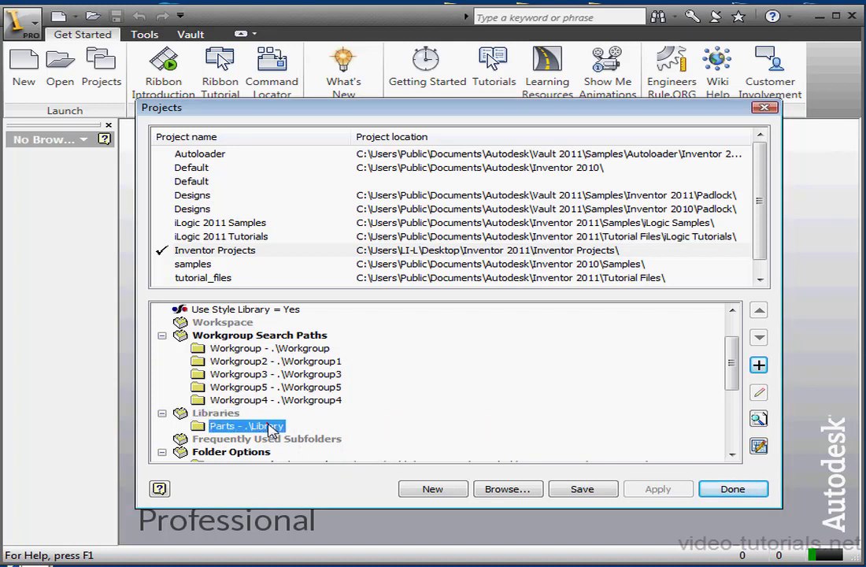
{"action": "left_click", "coordinate": [757, 392]}
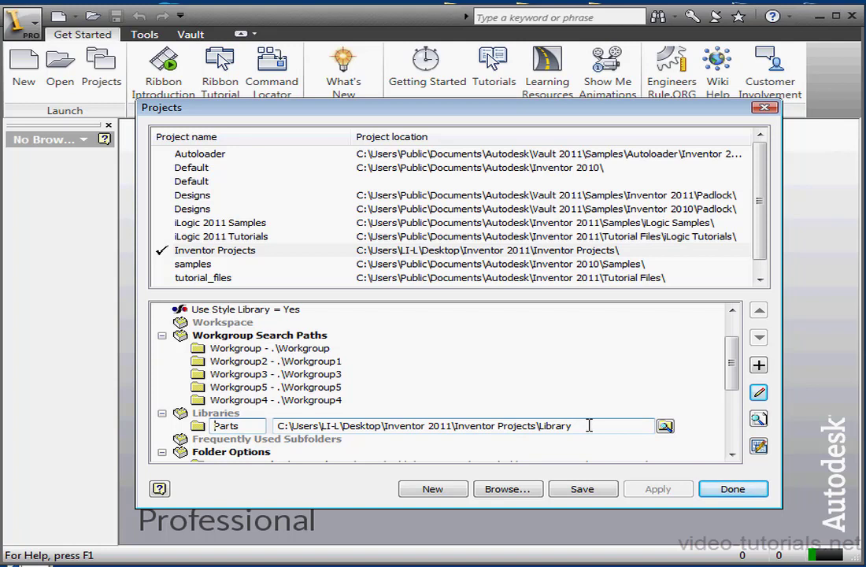
{"action": "key", "text": "Return"}
{"action": "right_click", "coordinate": [240, 428]}
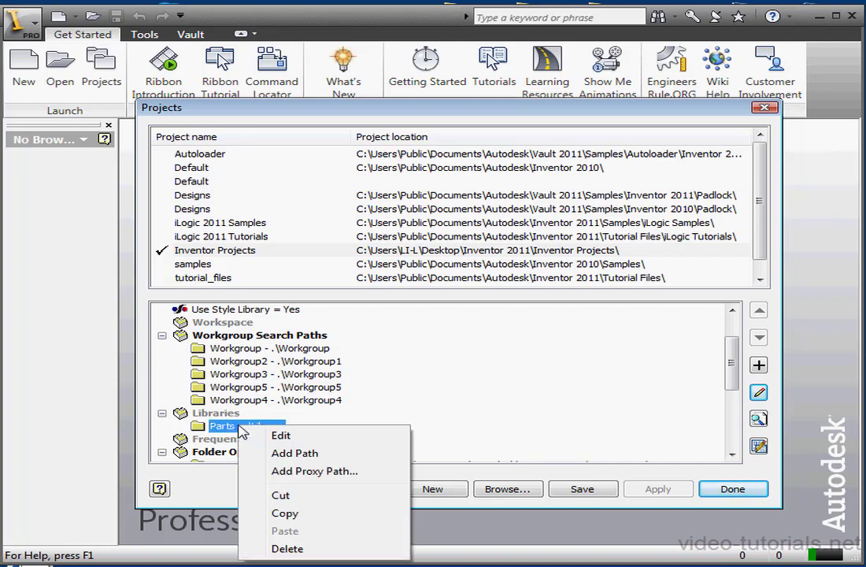
{"action": "left_click", "coordinate": [328, 419]}
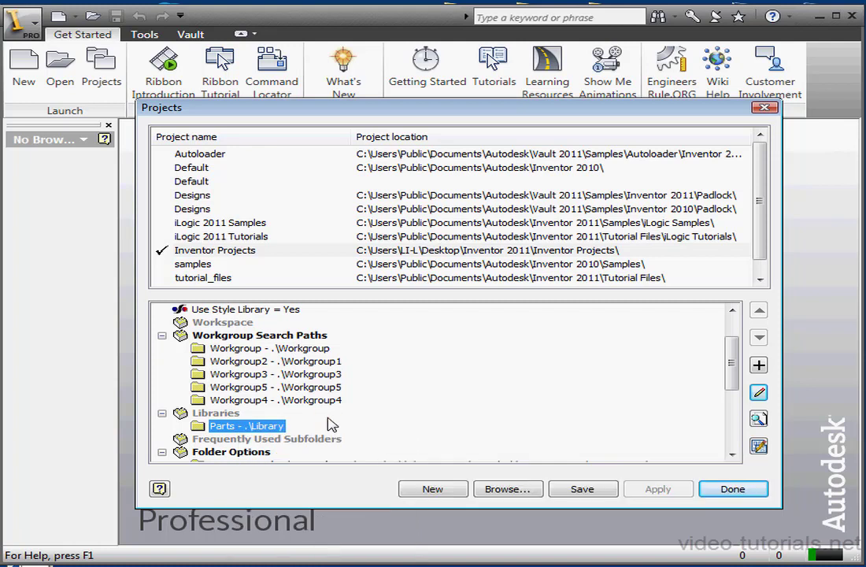
Check the project for files with non-unique names, and close the resulting list
{"action": "left_click", "coordinate": [758, 419]}
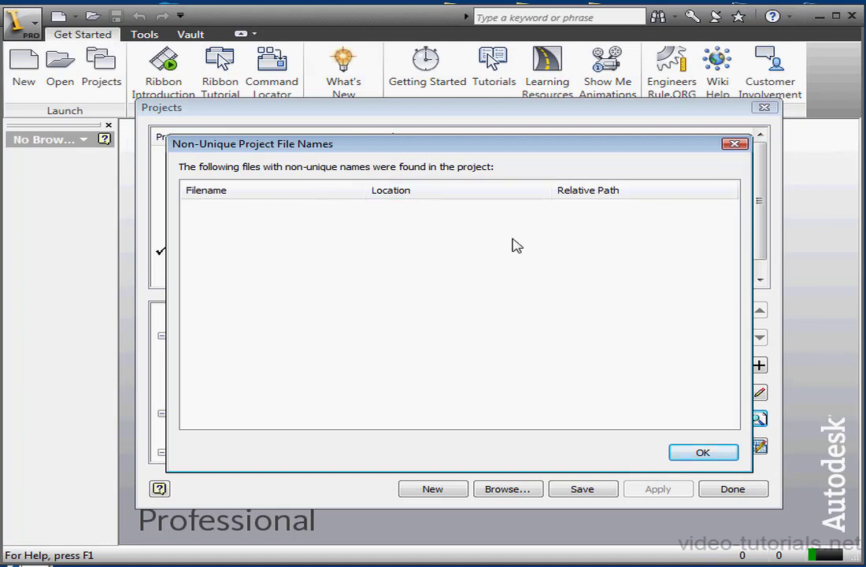
{"action": "left_click", "coordinate": [735, 145]}
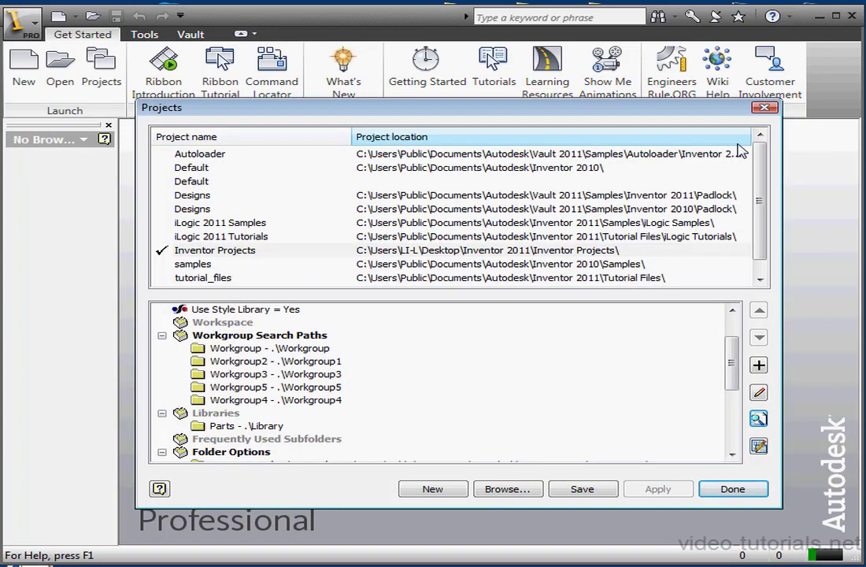
Review the Content Center libraries configured for the Inventor Projects project, and try taking Inventor ANSI and Inventor DIN out of use
{"action": "left_click", "coordinate": [759, 447]}
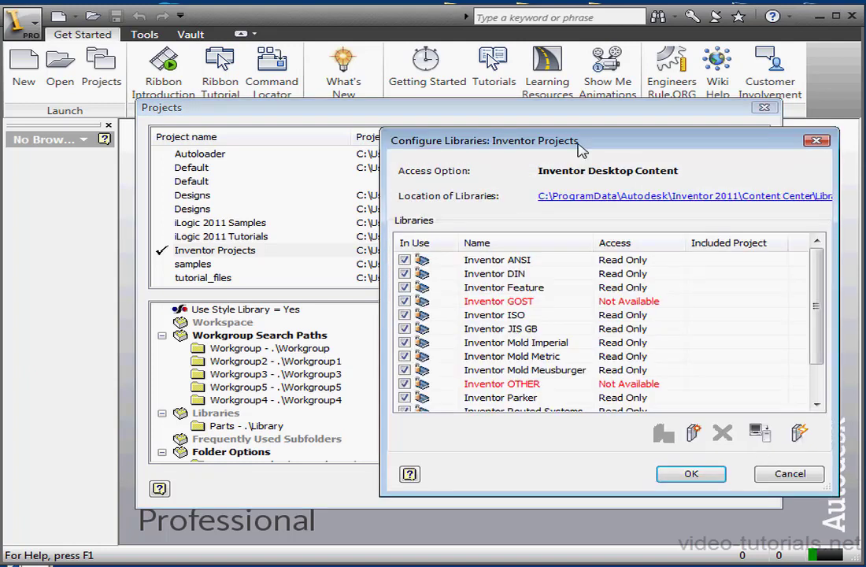
{"action": "left_click_drag", "start_coordinate": [579, 149], "coordinate": [421, 131]}
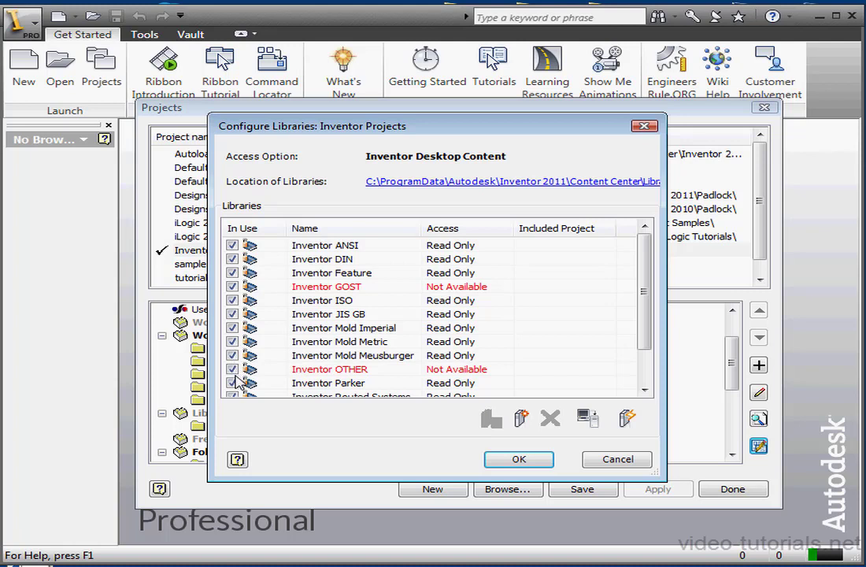
{"action": "scroll", "coordinate": [629, 323], "scroll_direction": "down", "scroll_amount": 1}
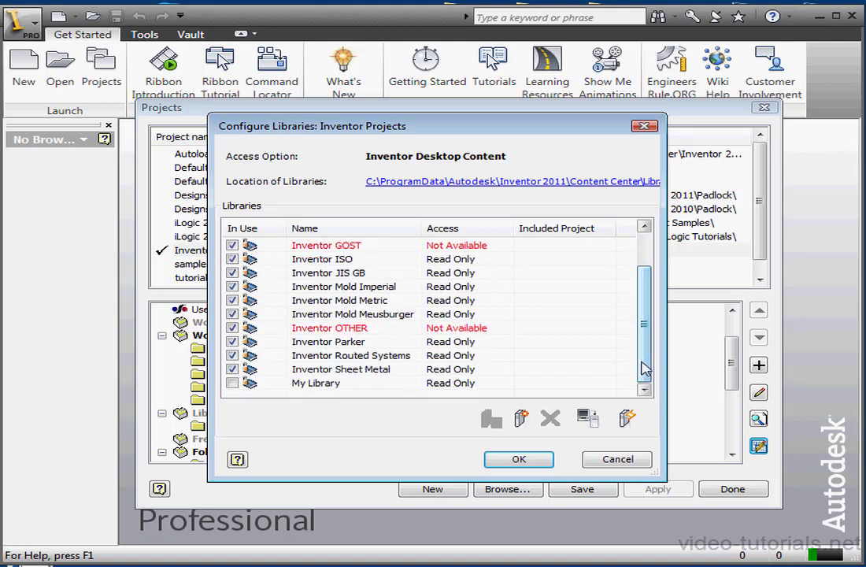
{"action": "left_click_drag", "start_coordinate": [643, 366], "coordinate": [653, 319]}
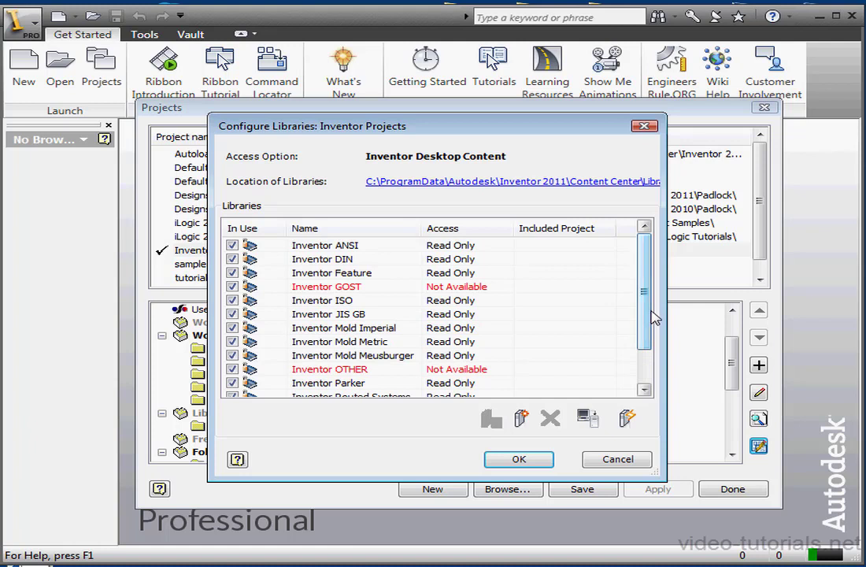
{"action": "left_click", "coordinate": [232, 245]}
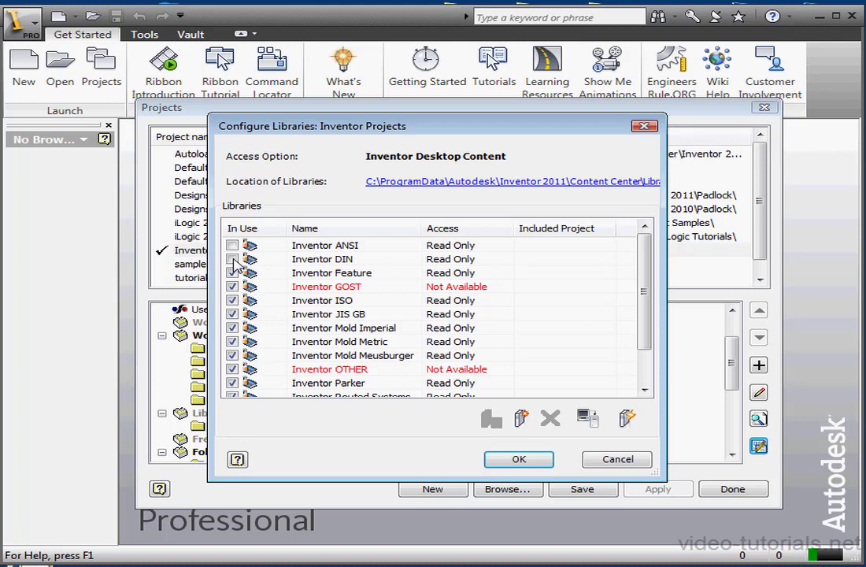
{"action": "left_click", "coordinate": [233, 259]}
Examine the library files in the Content Center Libraries storage folder, and leave the library configuration without saving changes
{"action": "left_click", "coordinate": [505, 185]}
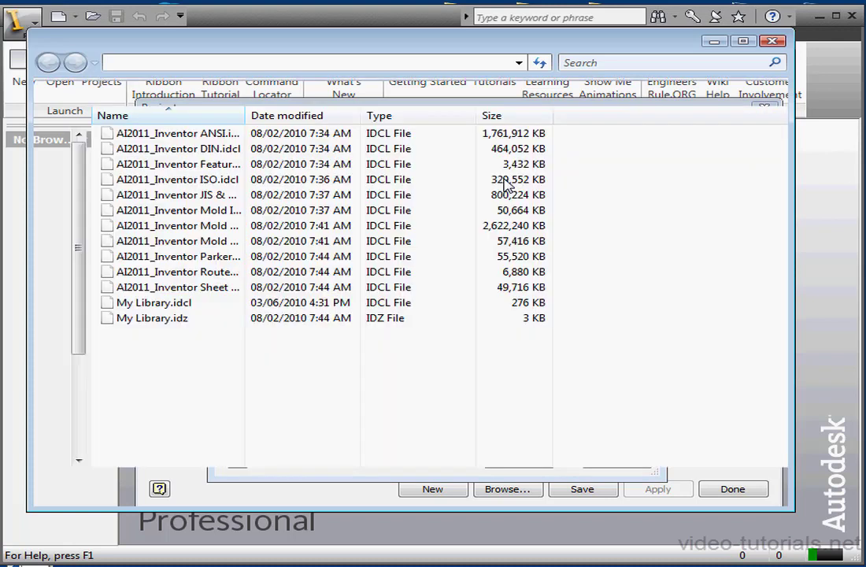
{"action": "left_click_drag", "start_coordinate": [247, 42], "coordinate": [313, 111]}
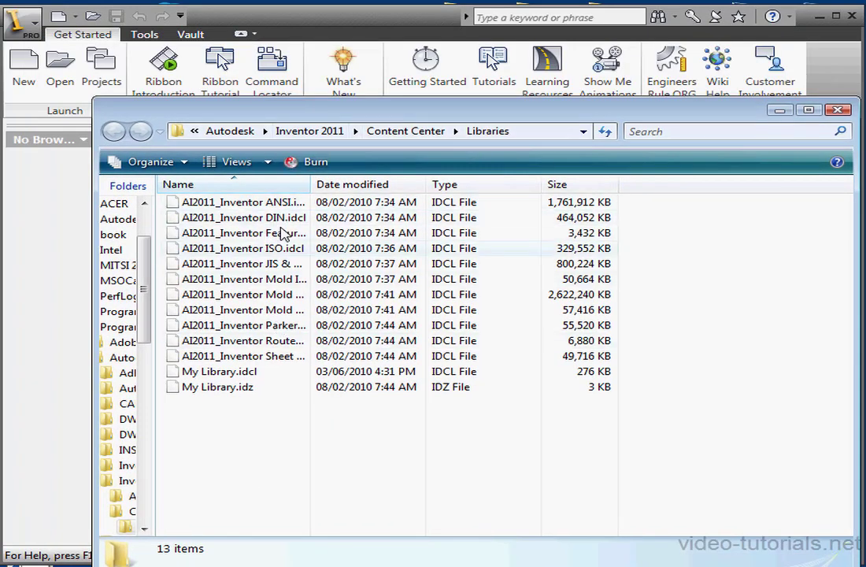
{"action": "left_click", "coordinate": [838, 110]}
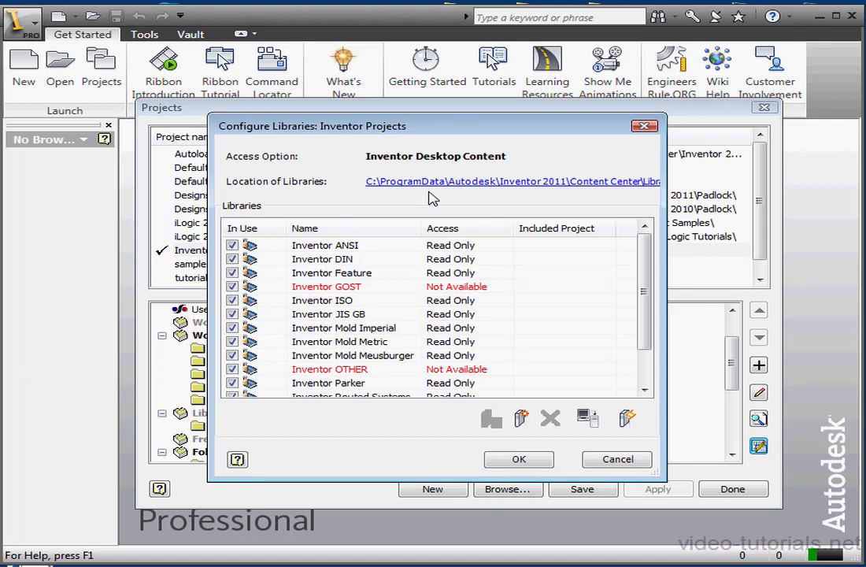
{"action": "left_click", "coordinate": [630, 463]}
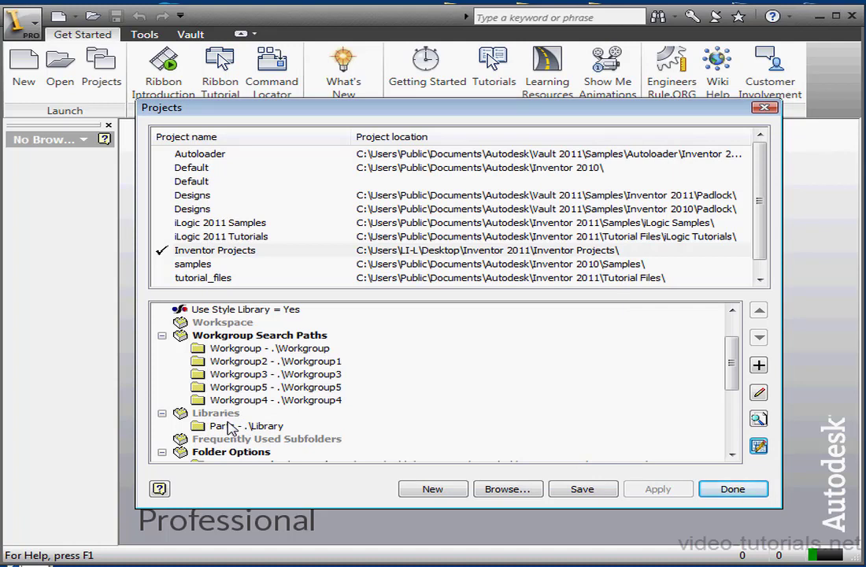
Switch to the project folder in Windows Explorer, examine the backup file in OldVersions, and move the window out of the way
{"action": "key", "text": "alt+Tab"}
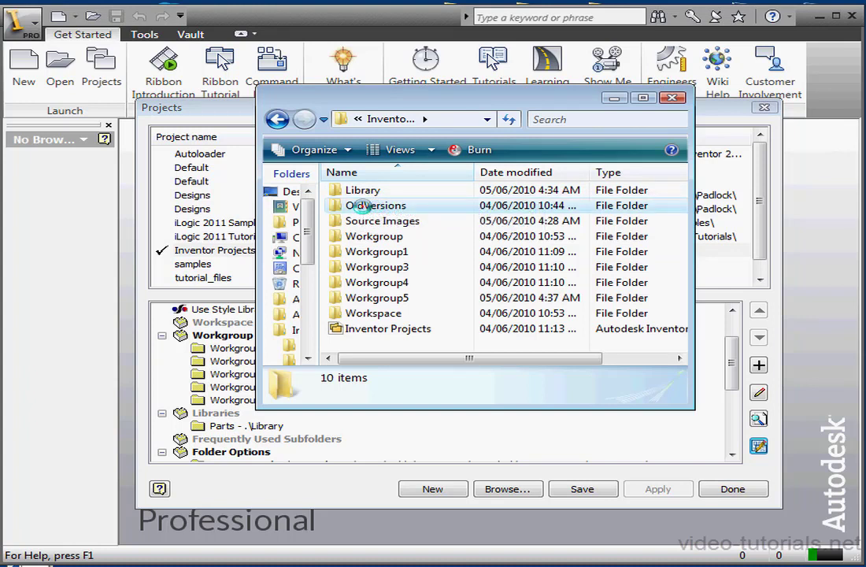
{"action": "double_click", "coordinate": [364, 206]}
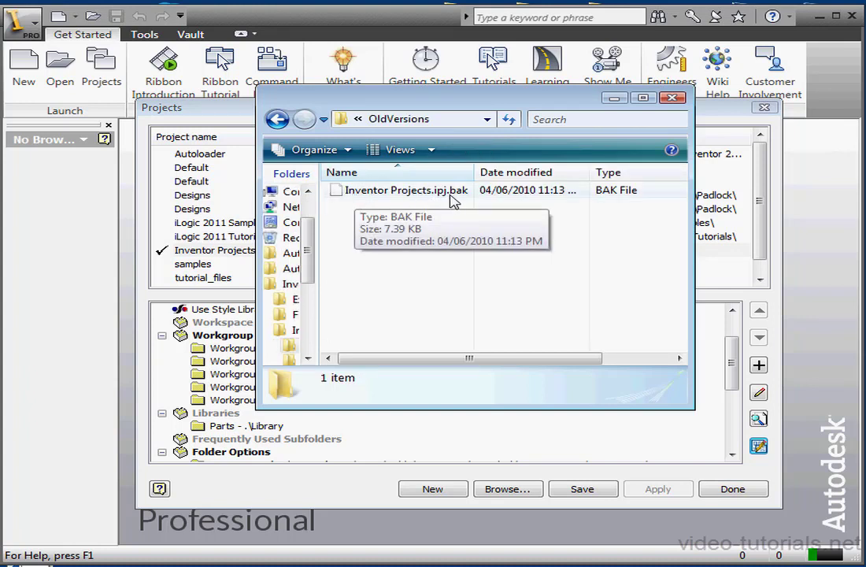
{"action": "left_click", "coordinate": [277, 120]}
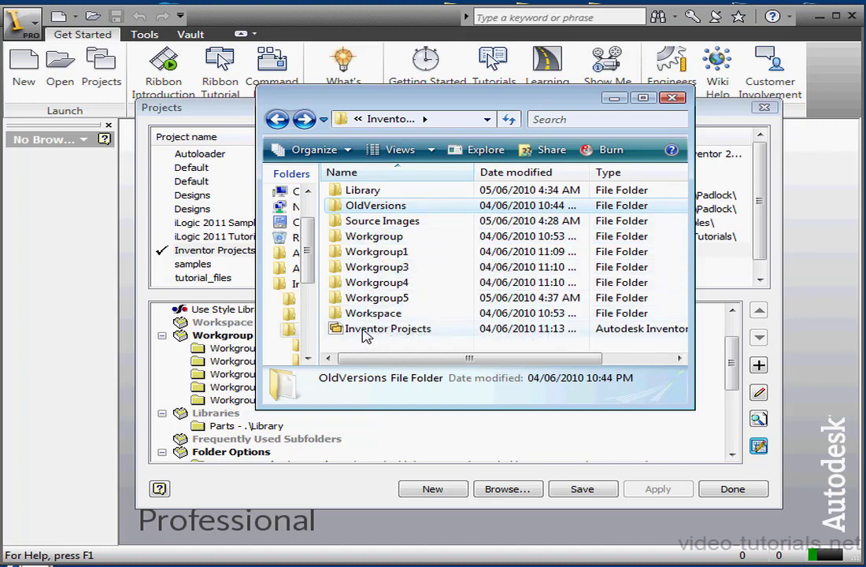
{"action": "left_click_drag", "start_coordinate": [379, 99], "coordinate": [865, 99]}
Save the Inventor Projects project settings and finish editing projects
{"action": "left_click", "coordinate": [582, 489]}
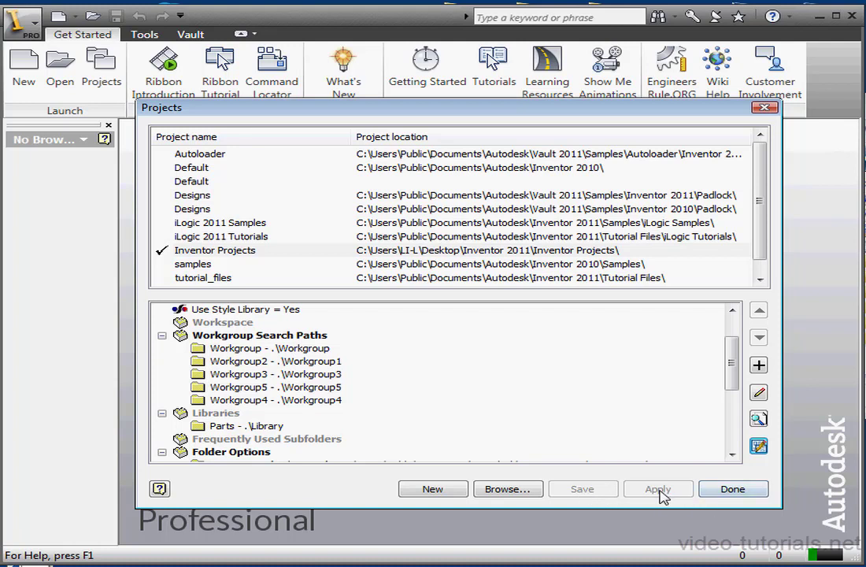
{"action": "left_click", "coordinate": [727, 489]}
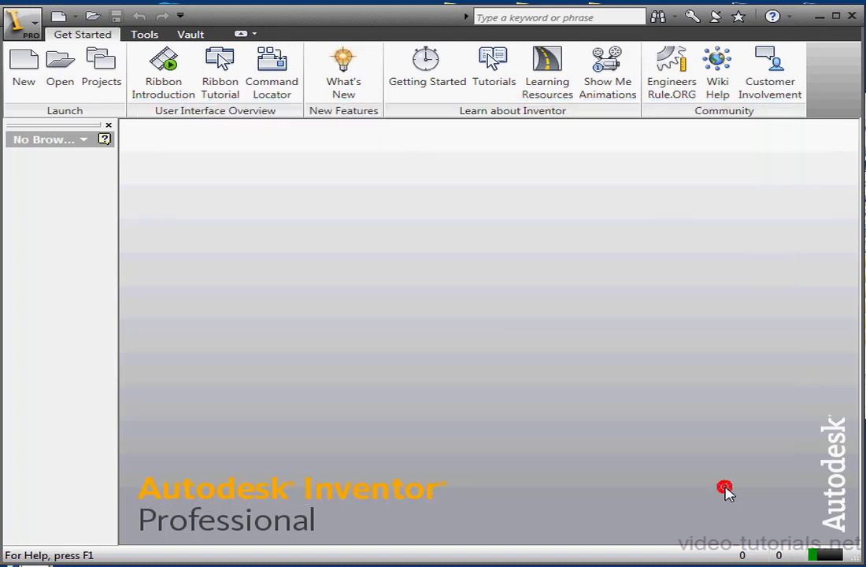